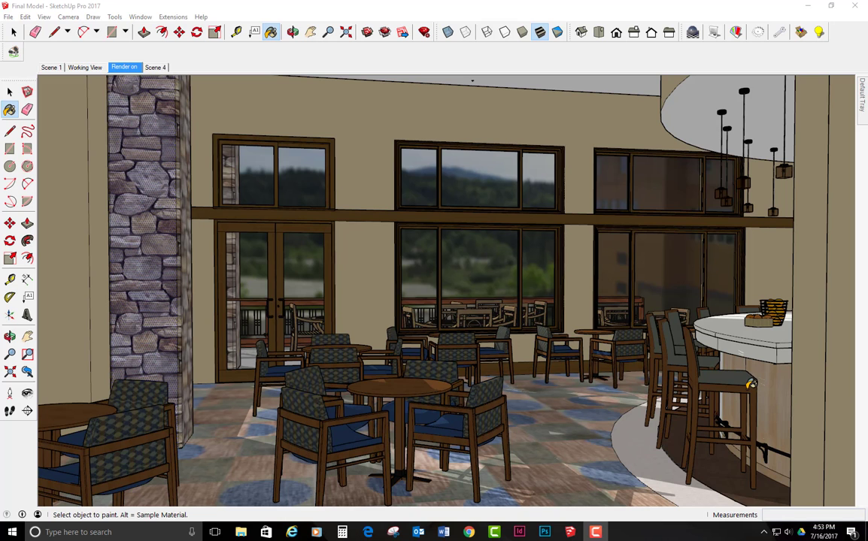
# Step: Switch to Photoshop and compare the final rendering with the final image
pyautogui.click(545, 533)
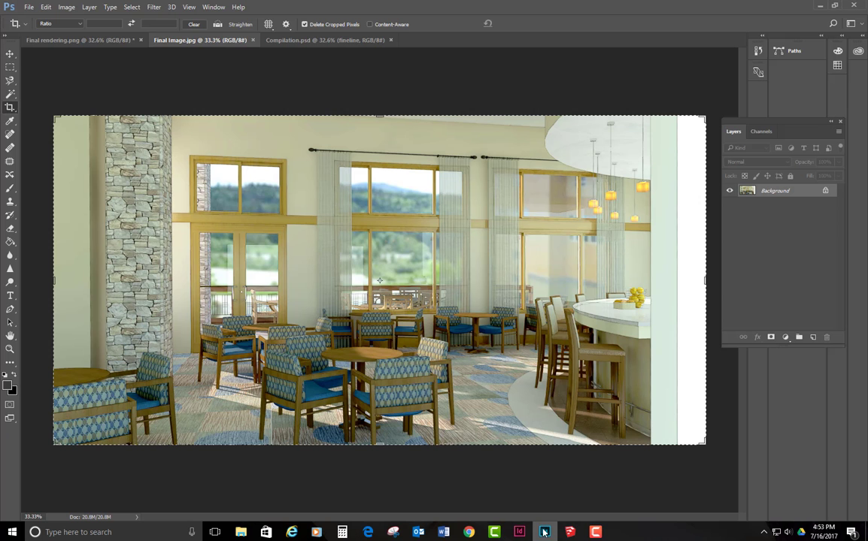
pyautogui.click(85, 40)
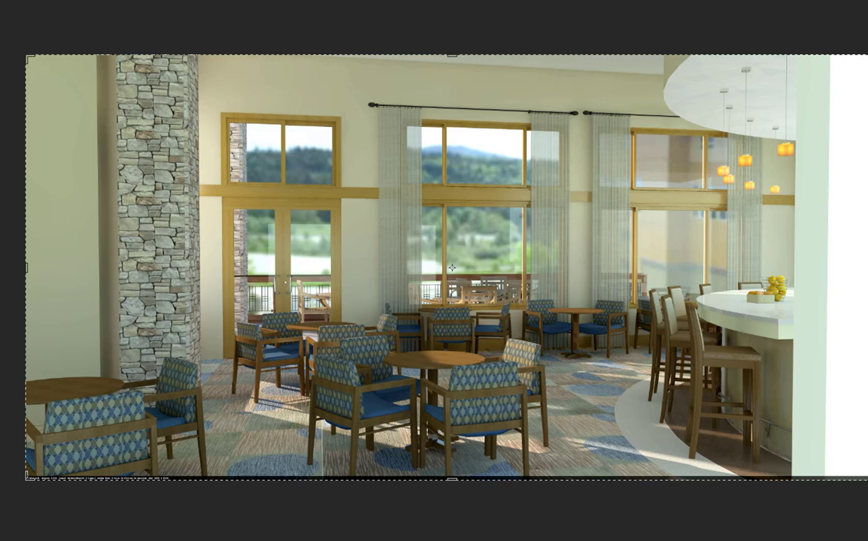
pyautogui.hotkey('ctrl', 'Tab')
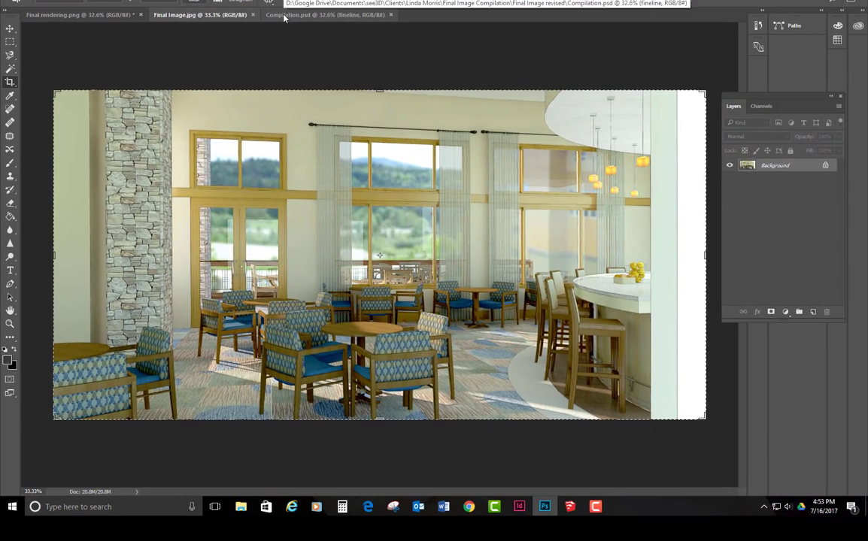
# Step: In Compilation.psd, inspect the Final rendering withlevels, Paint daubs and fineline layers one at a time by toggling their visibility
pyautogui.click(284, 16)
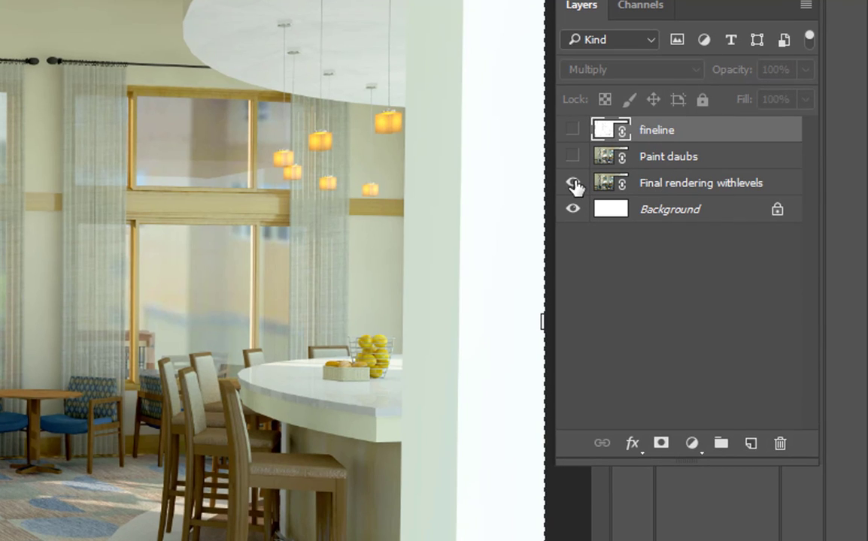
pyautogui.click(572, 184)
pyautogui.click(572, 160)
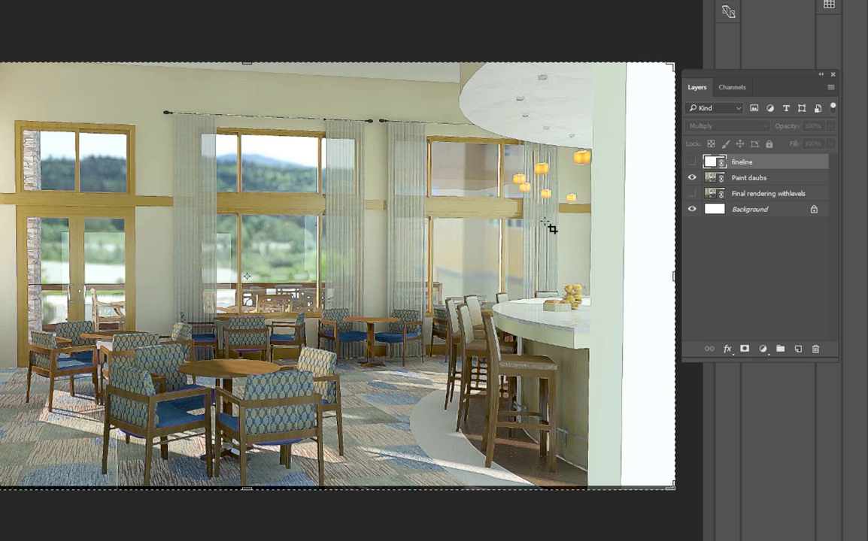
pyautogui.click(692, 176)
pyautogui.click(692, 163)
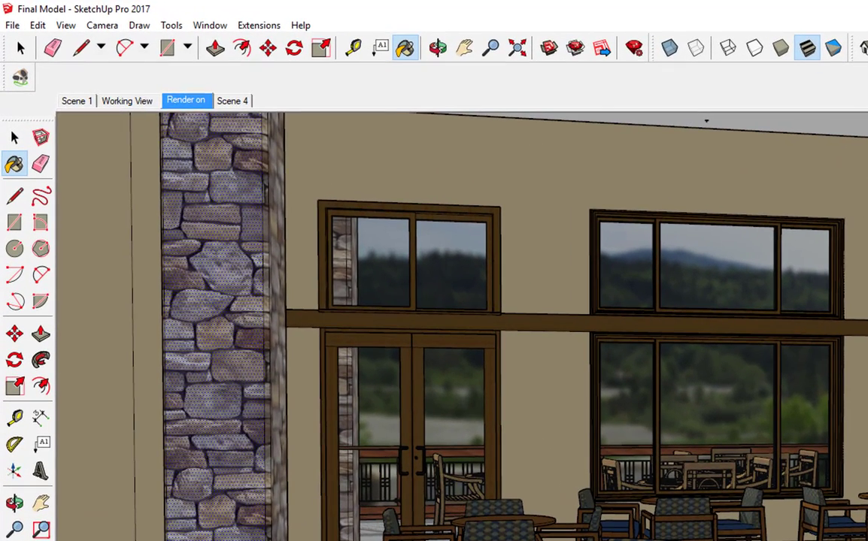
# Step: Check the output image size in SketchUp's SU Podium render options and close them
pyautogui.click(759, 32)
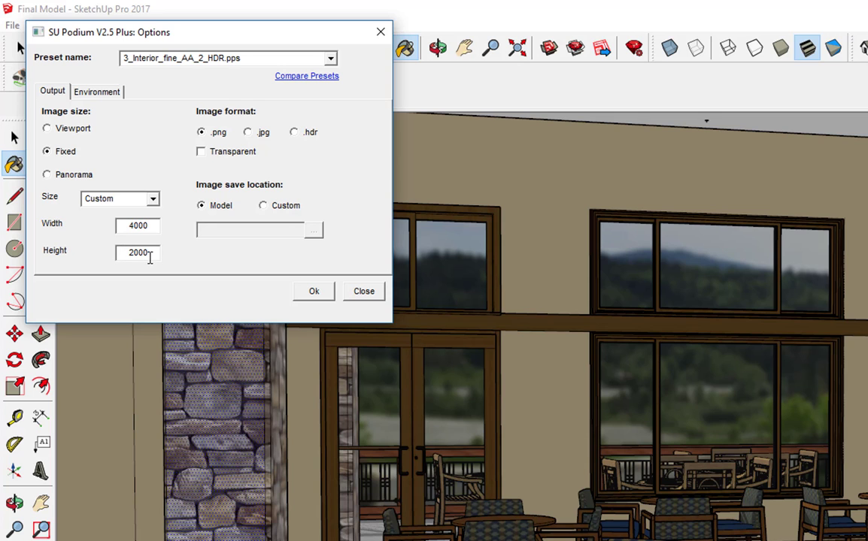
pyautogui.click(314, 294)
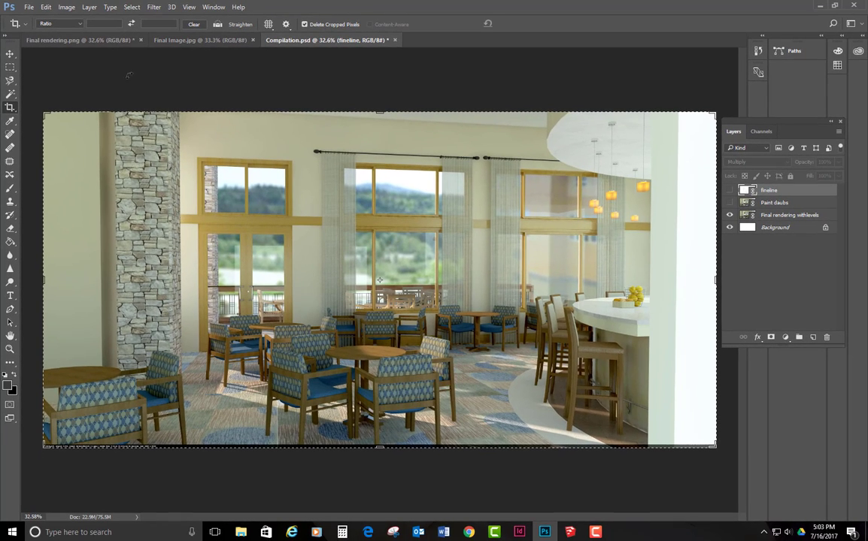
# Step: Create a new Photoshop document 4000 pixels wide and 2000 pixels high
pyautogui.click(29, 7)
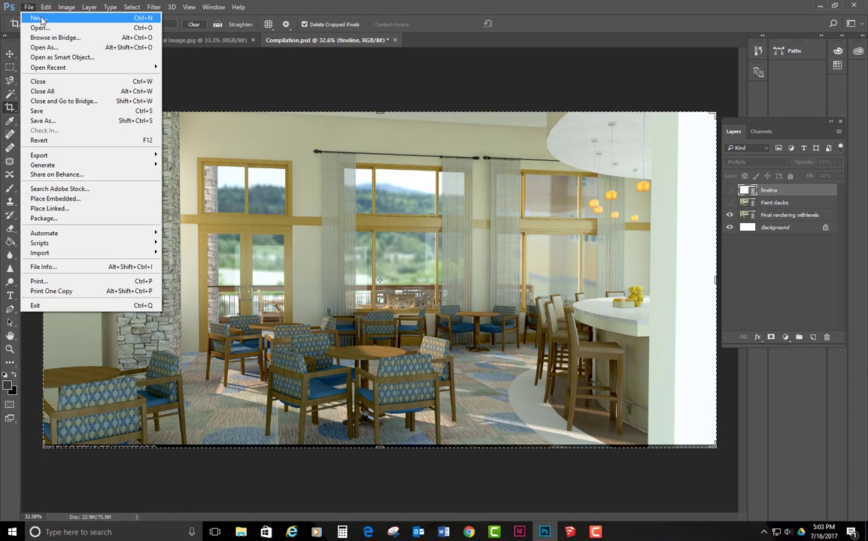
pyautogui.click(41, 18)
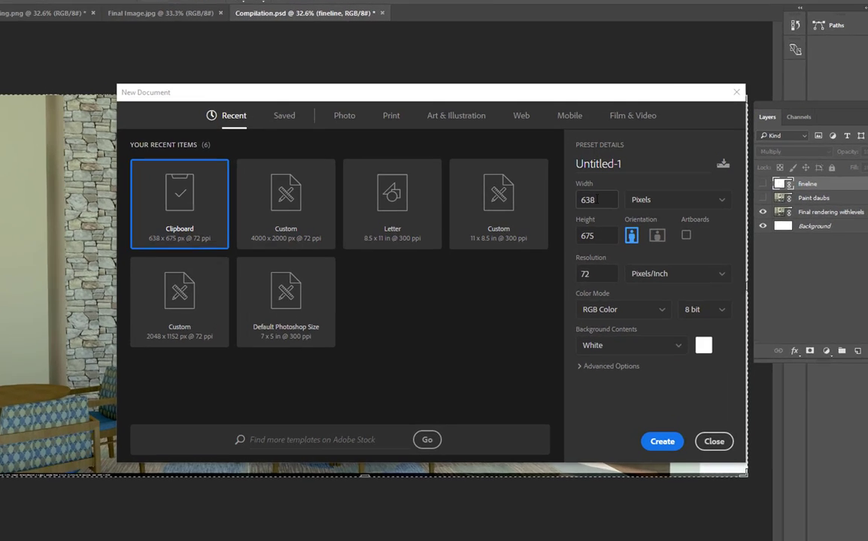
pyautogui.click(576, 199)
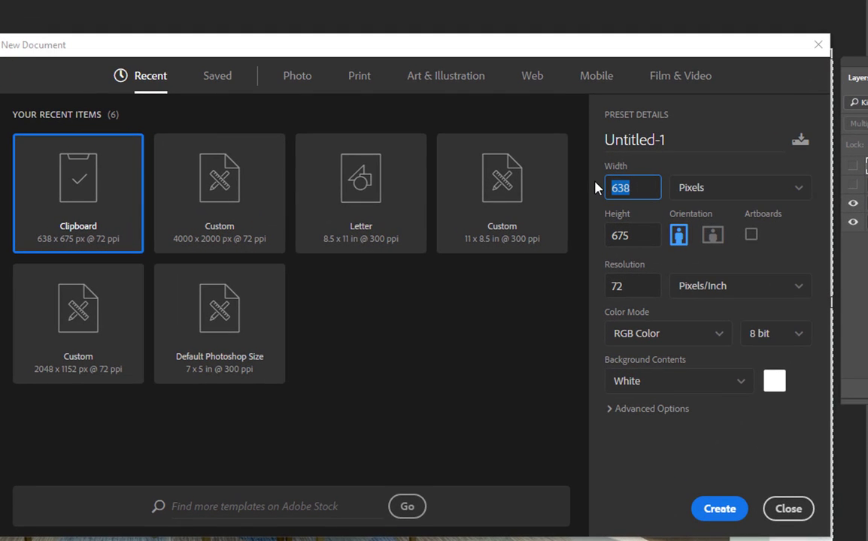
pyautogui.write('4000')
pyautogui.press('Tab')
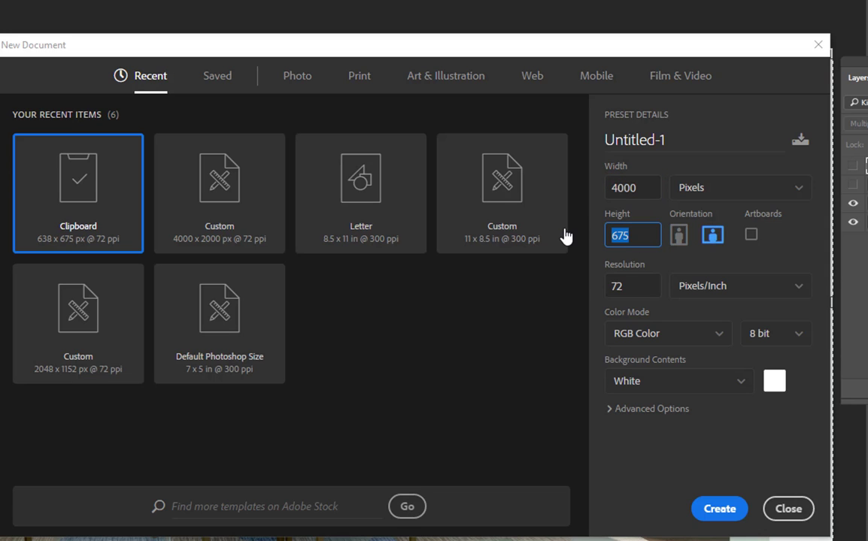
pyautogui.write('2000')
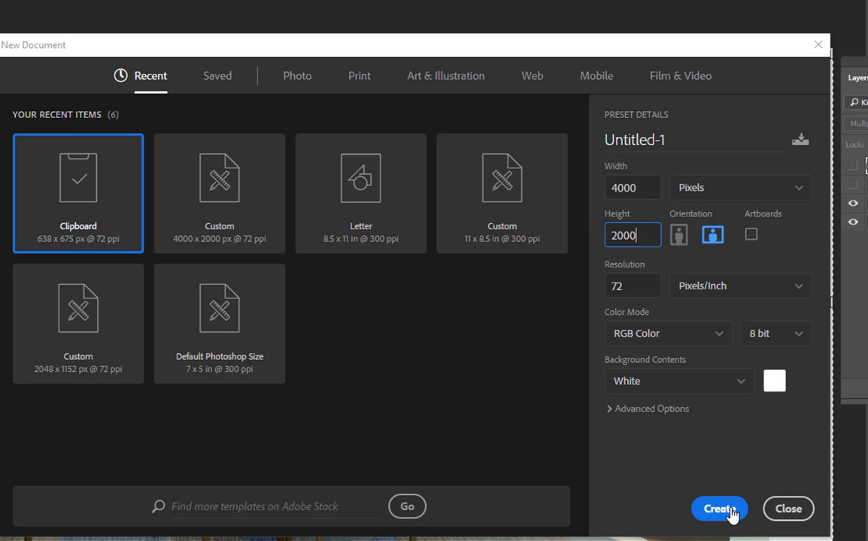
pyautogui.click(719, 509)
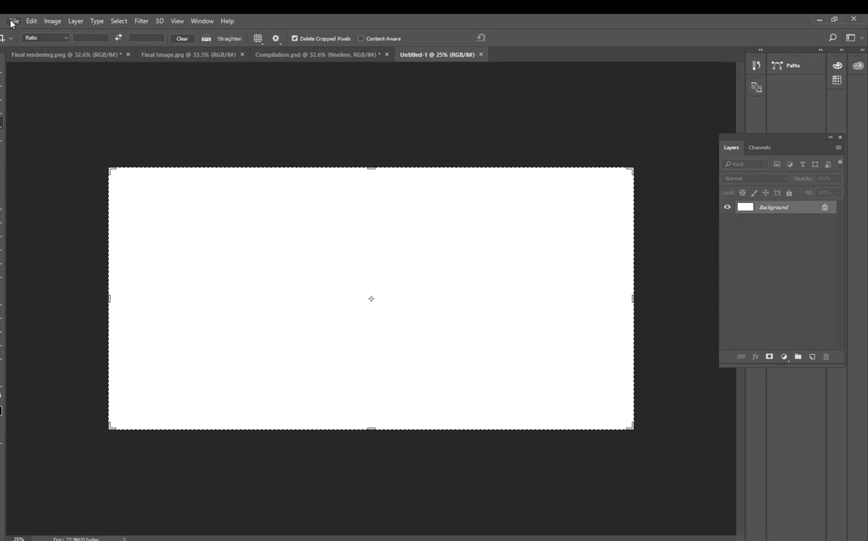
# Step: Place the Final rendering image as a linked layer in the new document at its original size
pyautogui.click(14, 20)
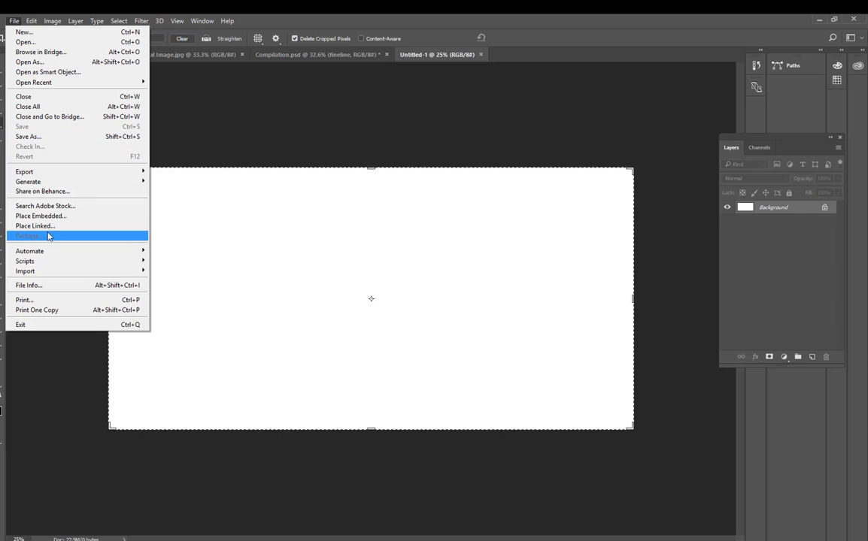
pyautogui.click(23, 226)
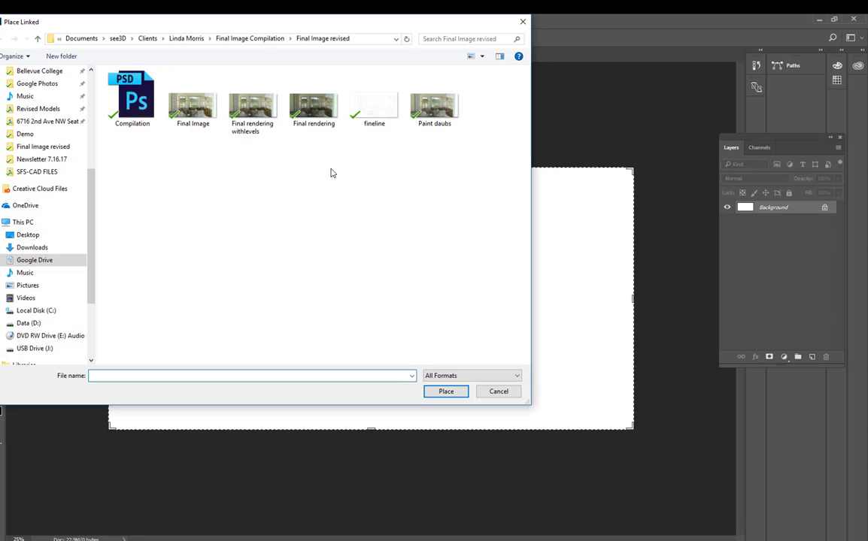
pyautogui.doubleClick(321, 109)
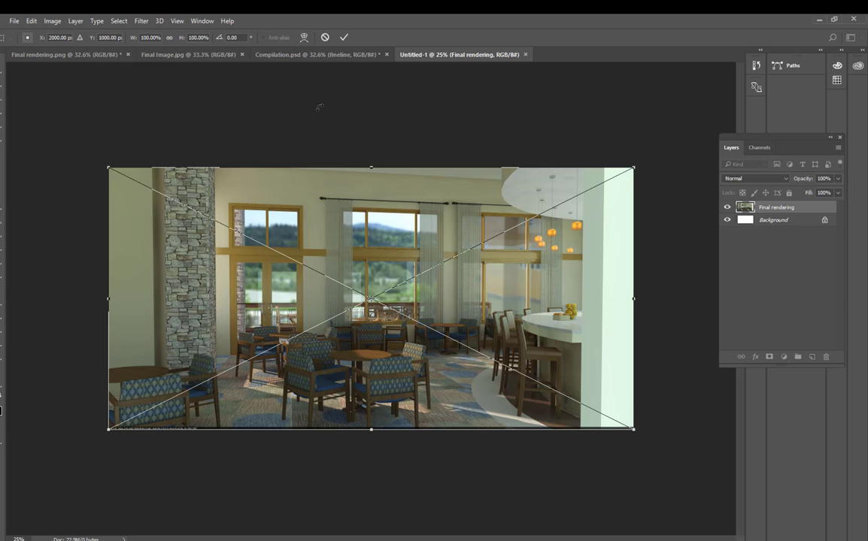
pyautogui.press('Return')
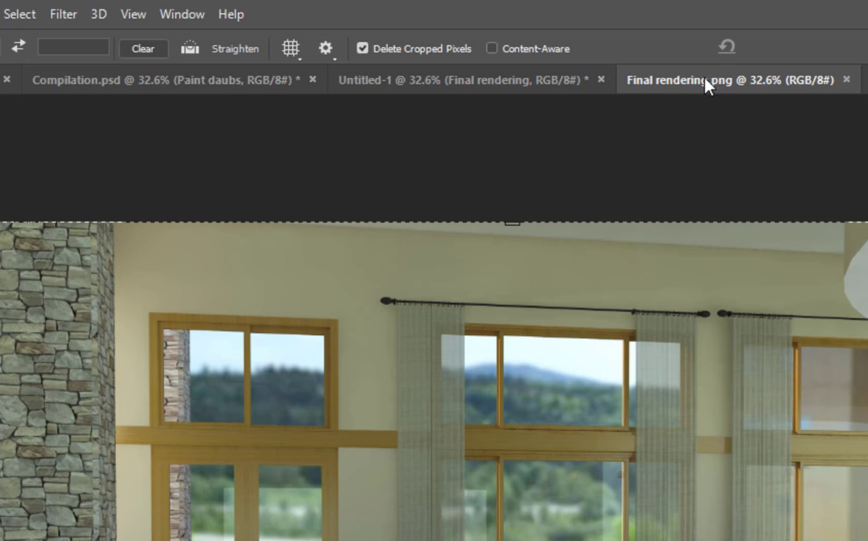
# Step: Open the Filter Gallery for Final rendering.png and fit the whole image in the preview
pyautogui.click(63, 14)
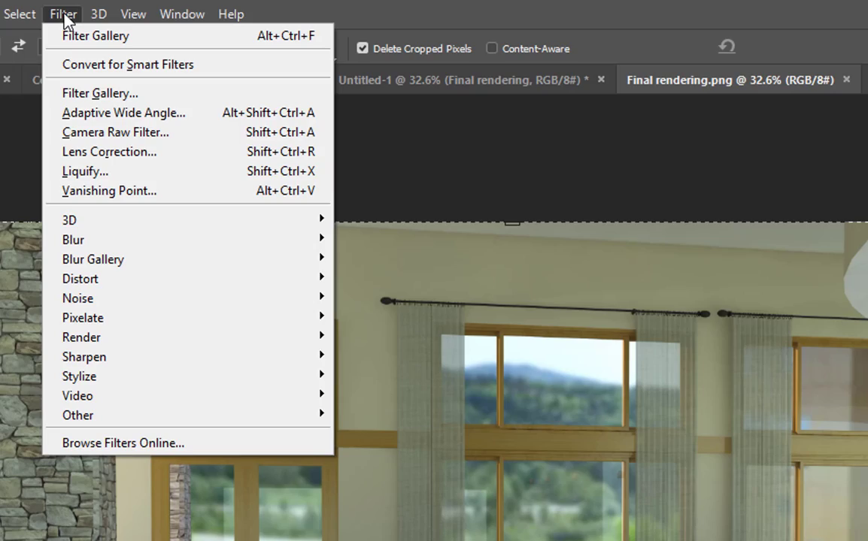
pyautogui.click(74, 91)
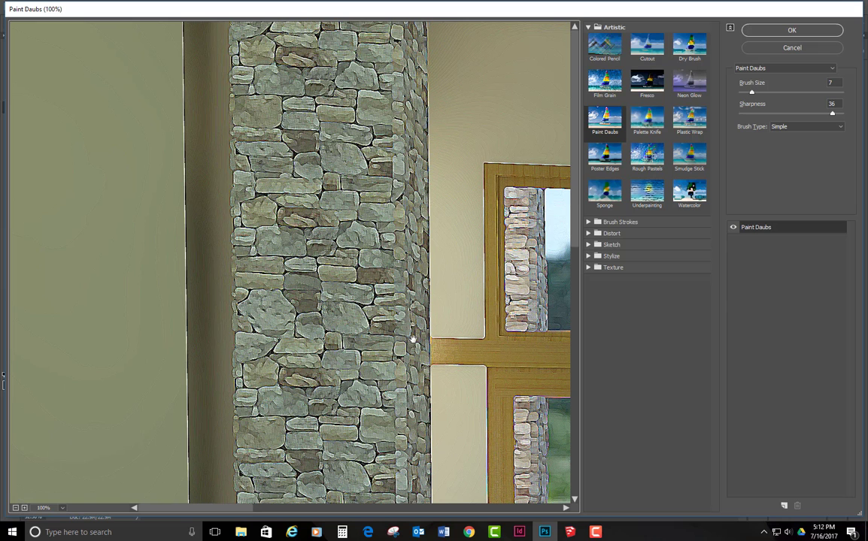
pyautogui.click(62, 508)
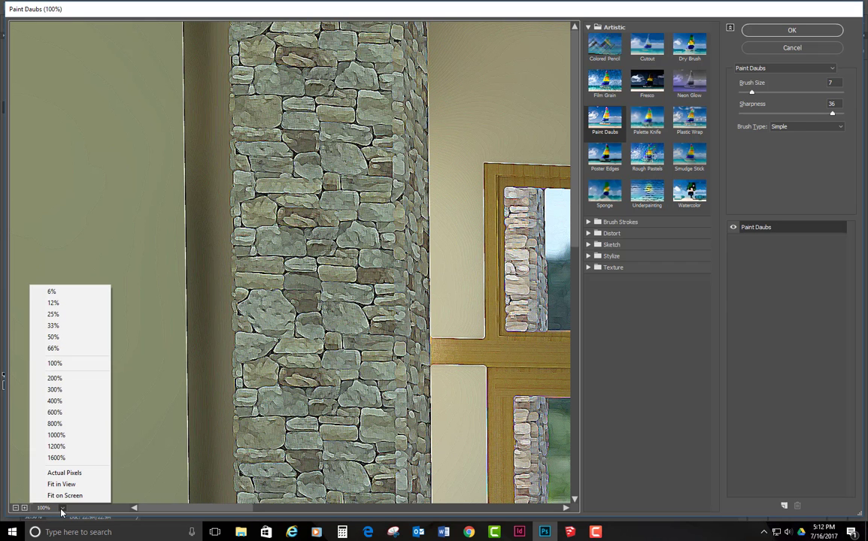
pyautogui.click(63, 496)
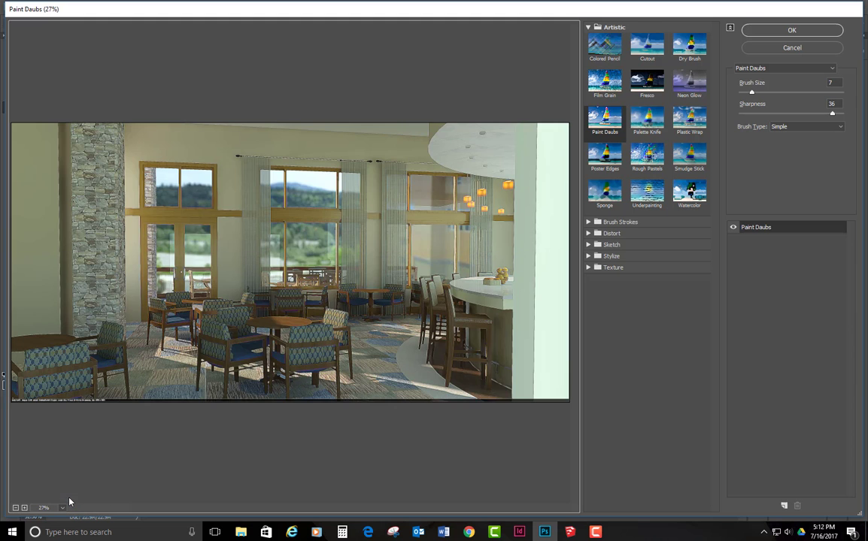
# Step: Preview the Film Grain, Paint Daubs and Watercolor filters, setting Watercolor's Brush Detail to 12 and adjusting its Shadow Intensity
pyautogui.click(611, 87)
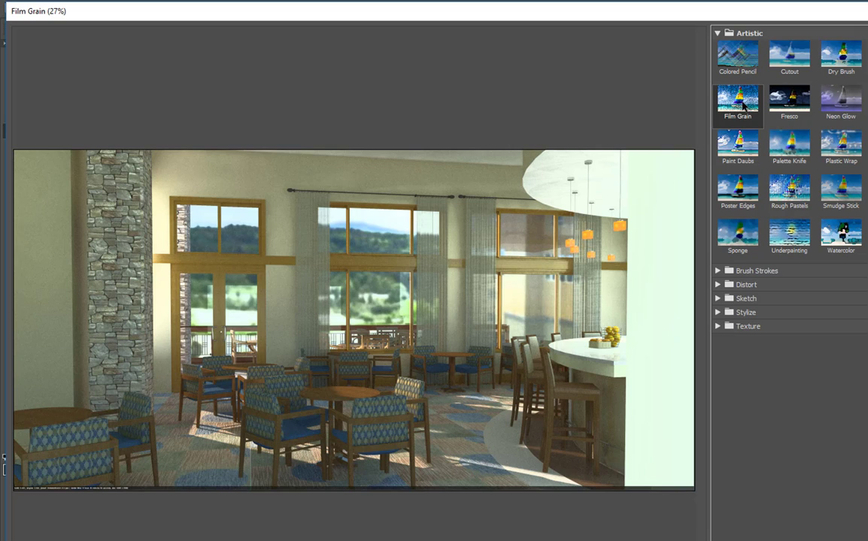
pyautogui.click(738, 147)
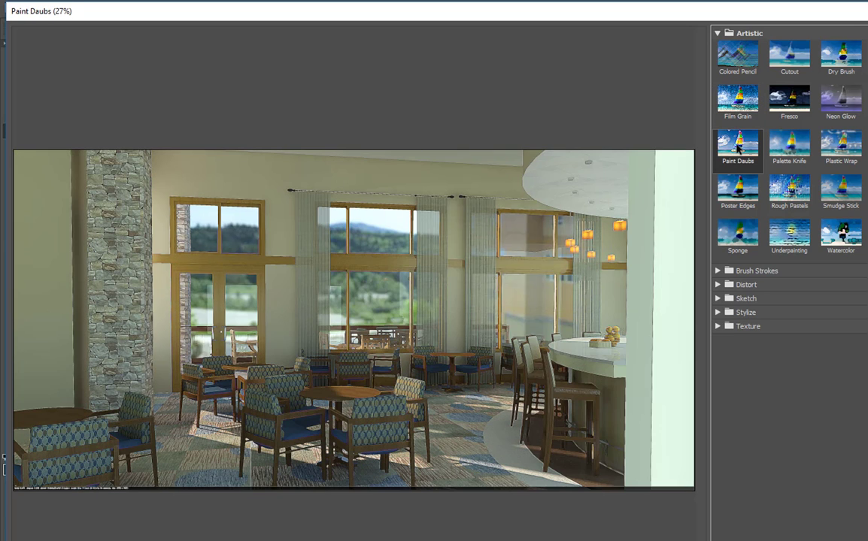
pyautogui.click(842, 237)
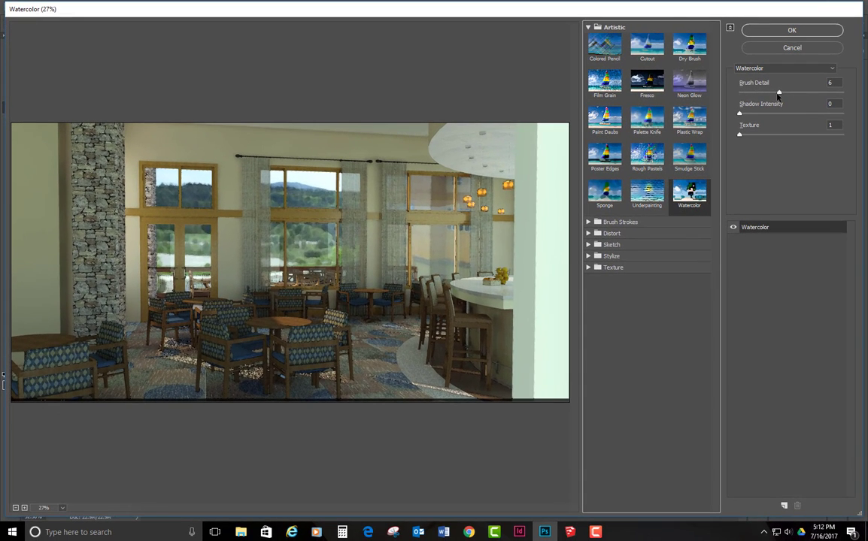
pyautogui.moveTo(778, 94)
pyautogui.mouseDown()
pyautogui.moveTo(755, 93)
pyautogui.moveTo(824, 91)
pyautogui.mouseUp()
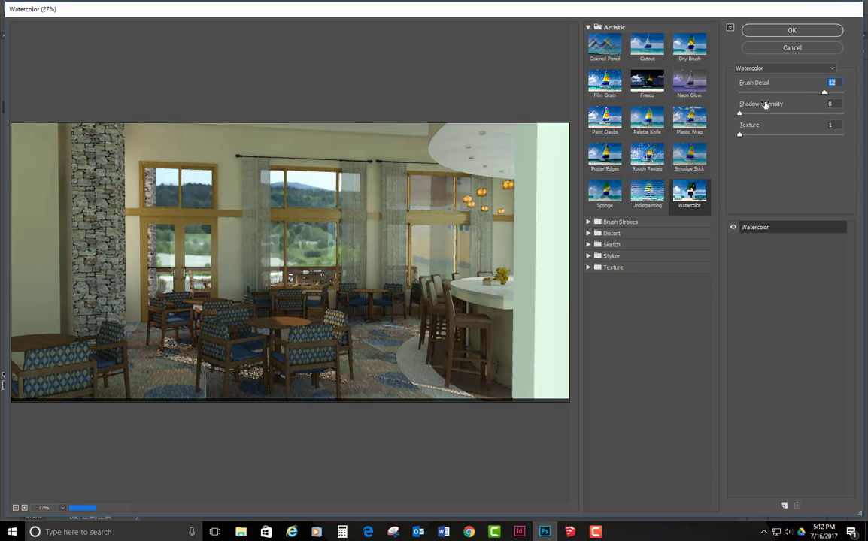
pyautogui.moveTo(740, 114); pyautogui.dragTo(754, 113)
pyautogui.moveTo(764, 114); pyautogui.dragTo(783, 134)
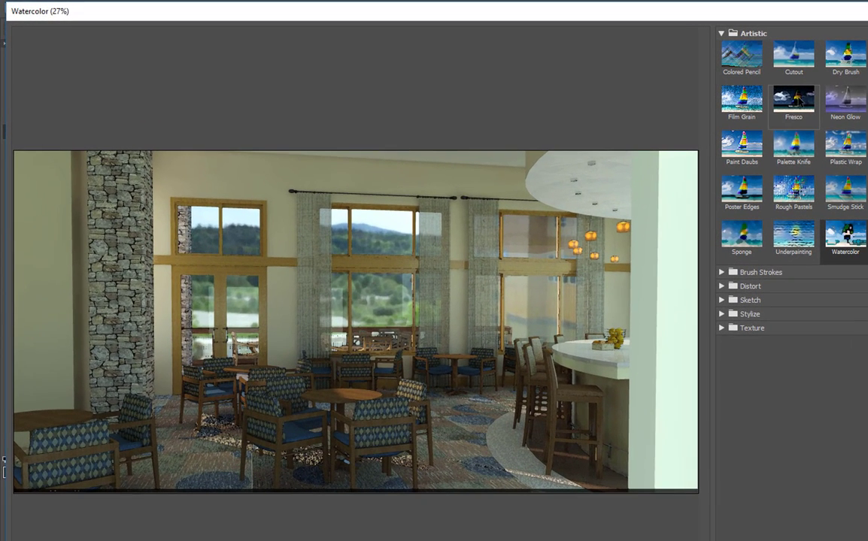
# Step: Preview the Fresco, Neon Glow, Plastic Wrap, Palette Knife and Rough Pastels filters on the rendering
pyautogui.click(793, 98)
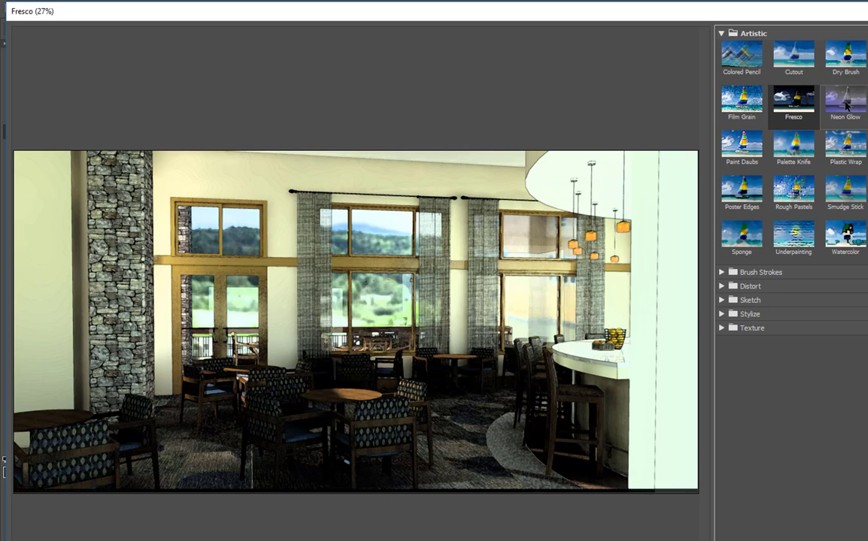
pyautogui.click(846, 104)
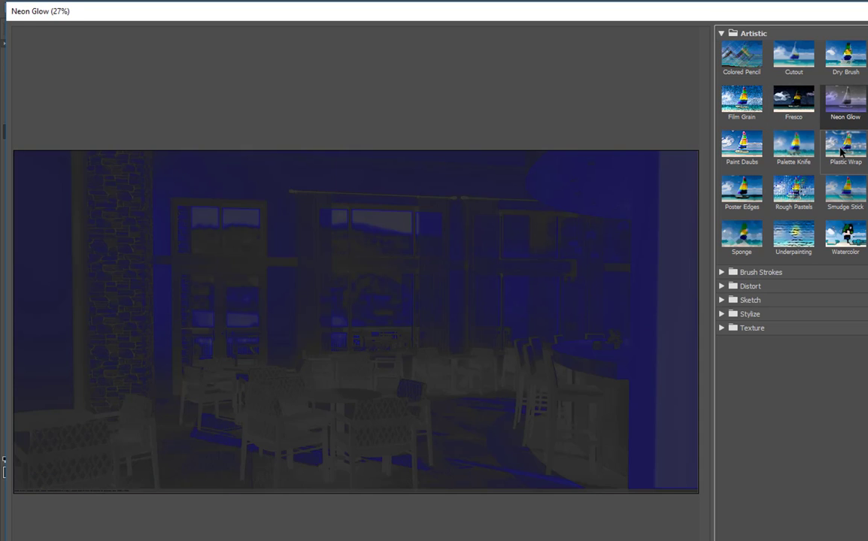
pyautogui.click(842, 152)
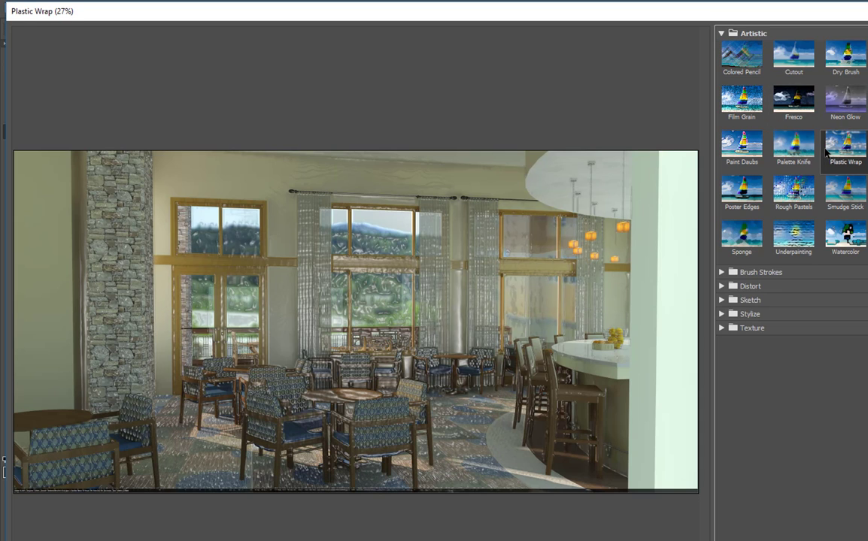
pyautogui.click(783, 145)
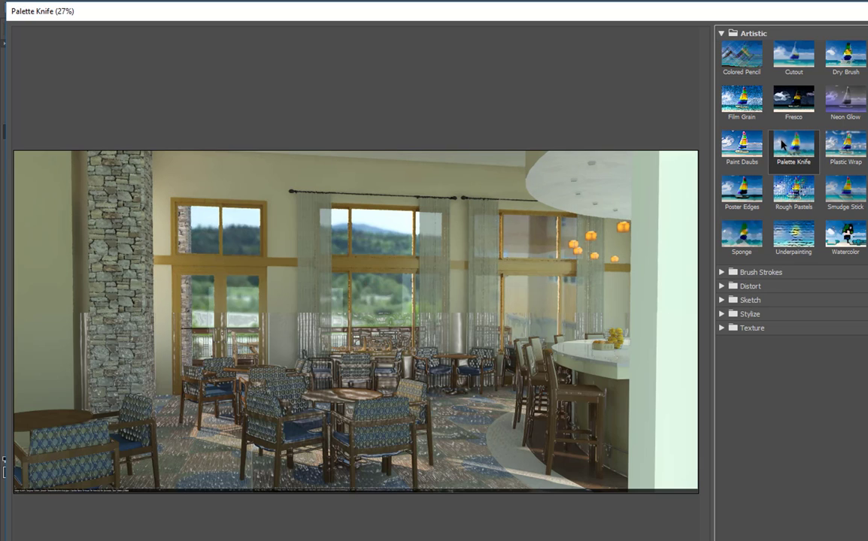
pyautogui.click(795, 195)
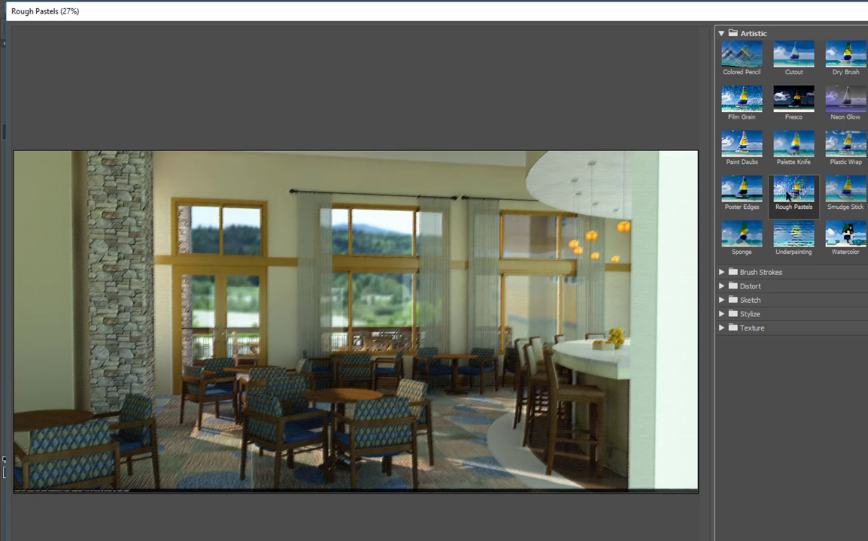
# Step: Apply the Paint Daubs filter with brush size 7, sharpness 36 and the Simple brush type, and start saving the image as a separate file
pyautogui.click(742, 144)
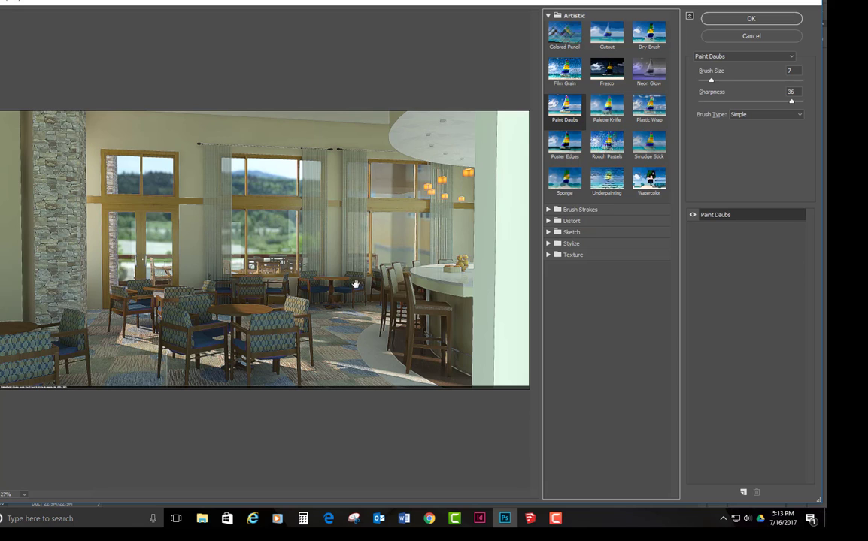
pyautogui.click(752, 19)
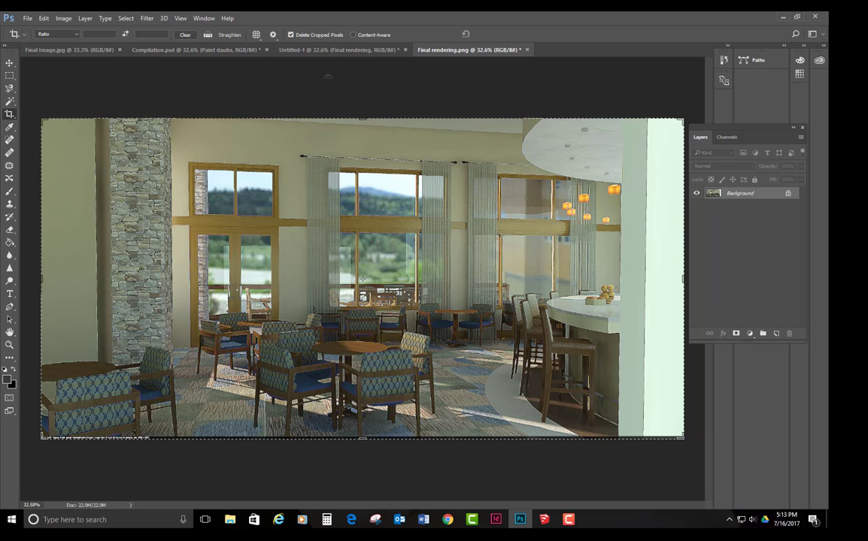
pyautogui.click(27, 18)
pyautogui.click(42, 128)
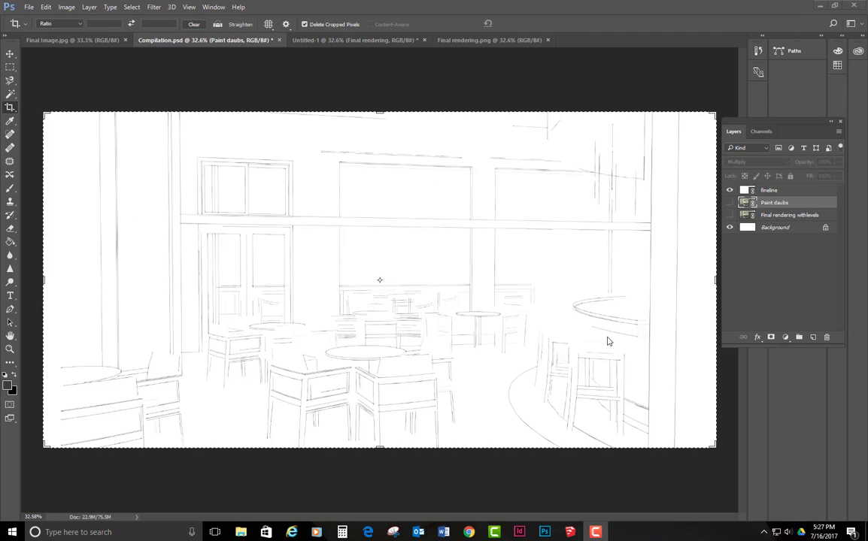
# Step: Switch to SketchUp, activate the Render on scene, and show the Sketchy Edges style collection
pyautogui.click(569, 532)
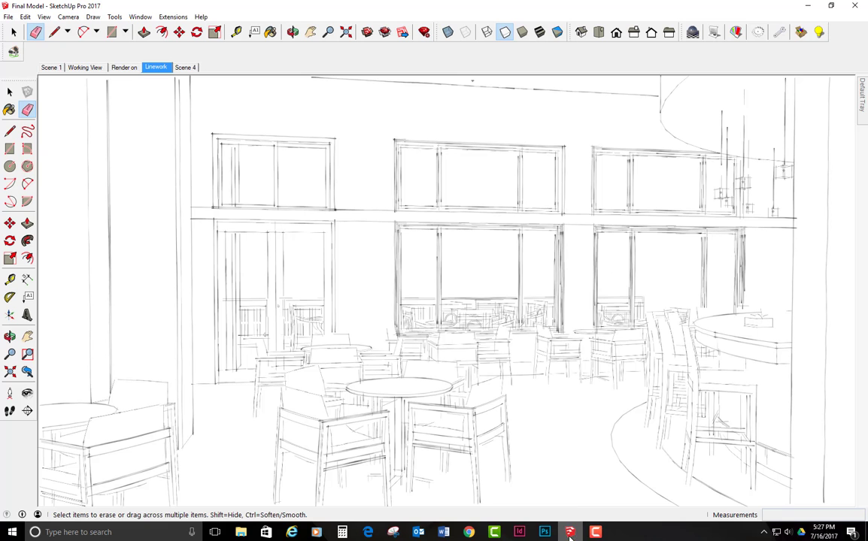
pyautogui.click(126, 68)
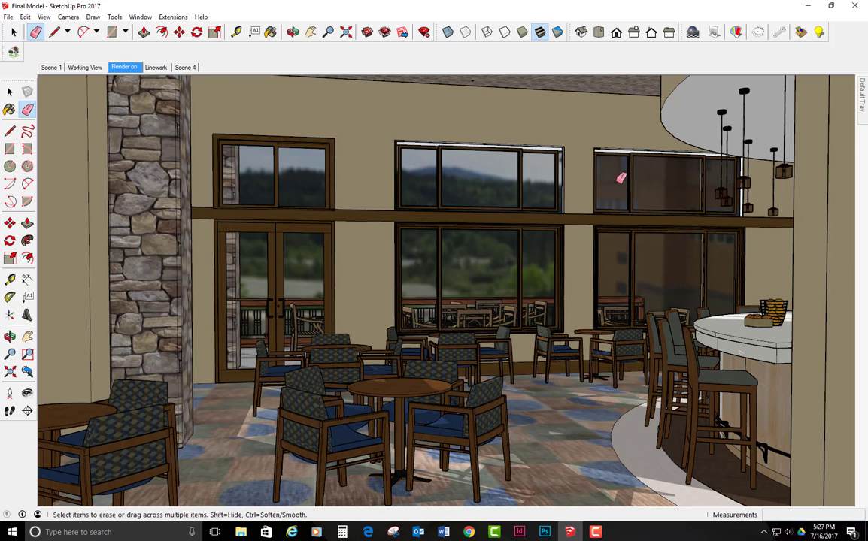
pyautogui.moveTo(861, 120)
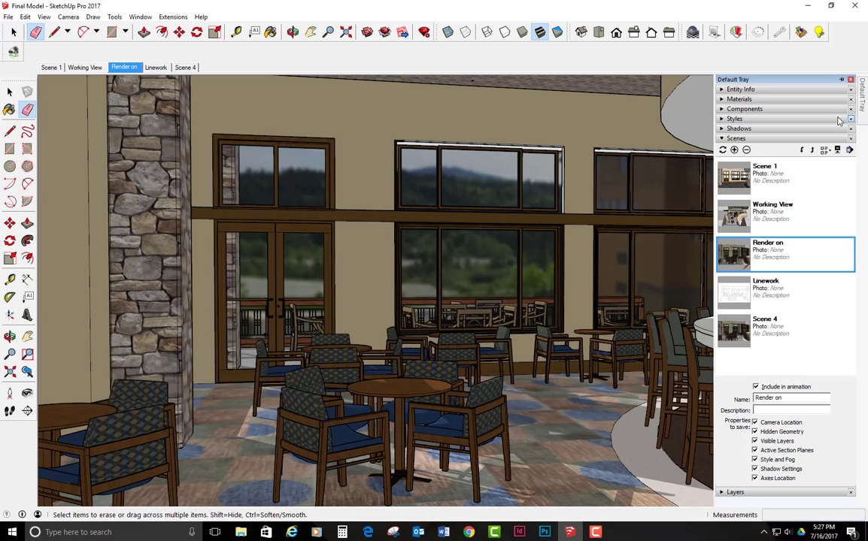
pyautogui.click(767, 139)
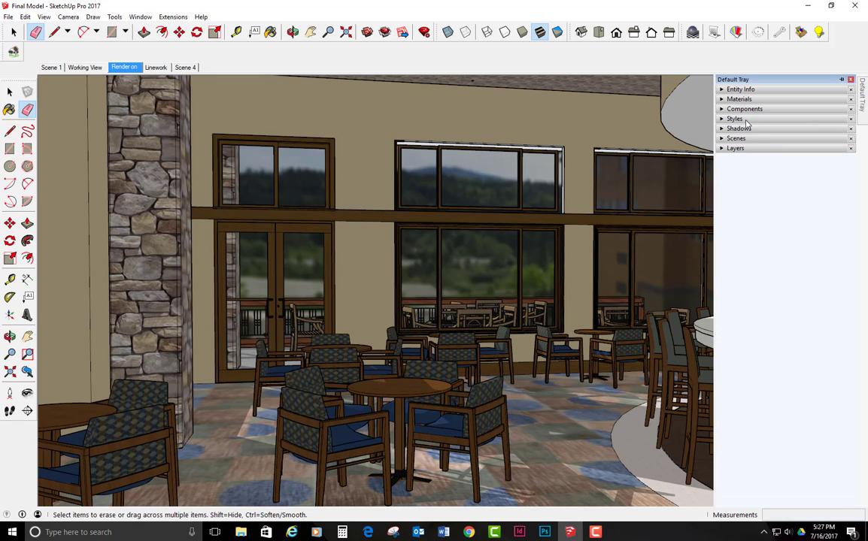
pyautogui.click(744, 120)
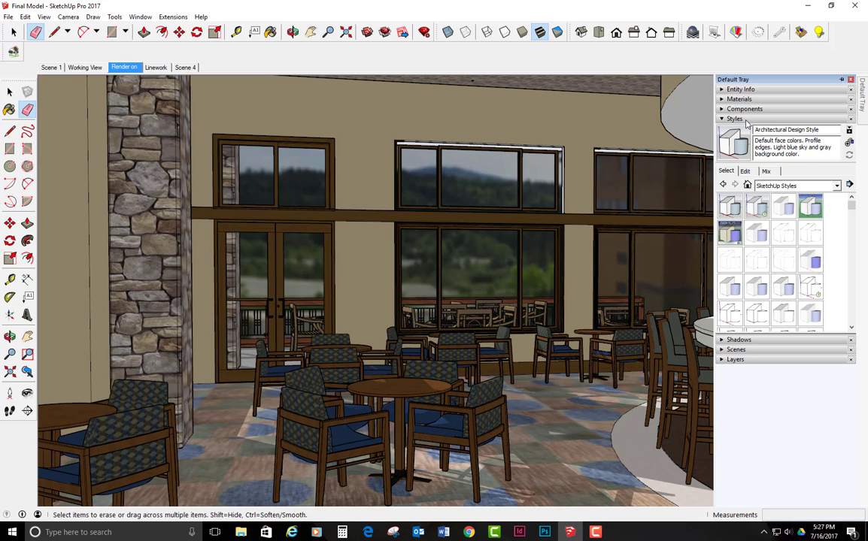
pyautogui.click(797, 186)
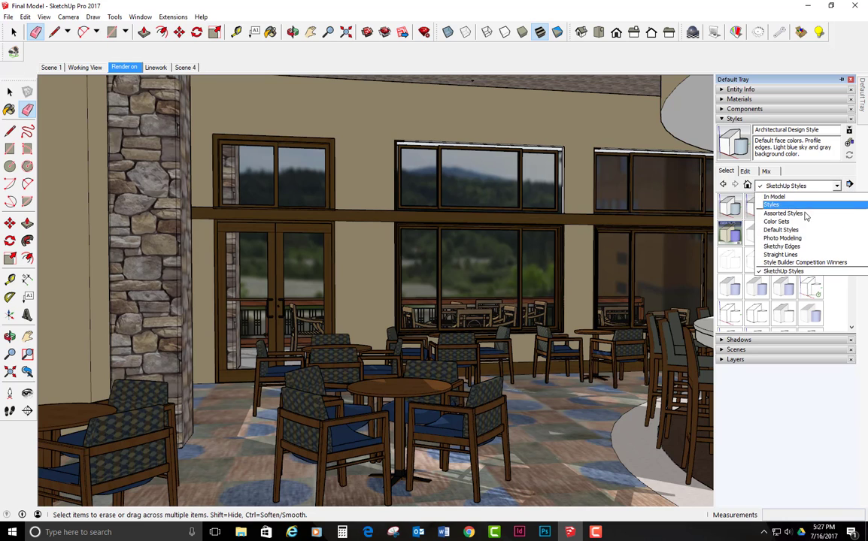
pyautogui.click(792, 248)
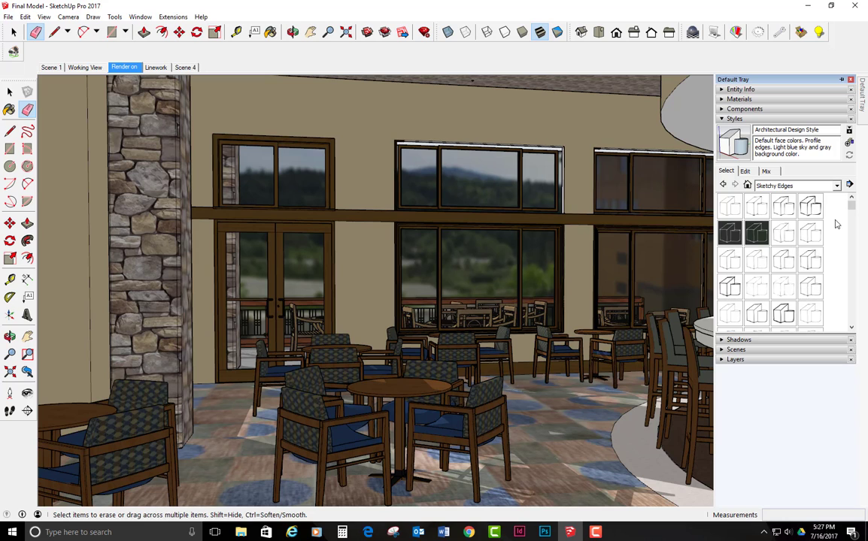
# Step: Try the Pen Black style, apply the Pencil style instead, and turn off the model's shadows
pyautogui.scroll(-3, 816, 259)
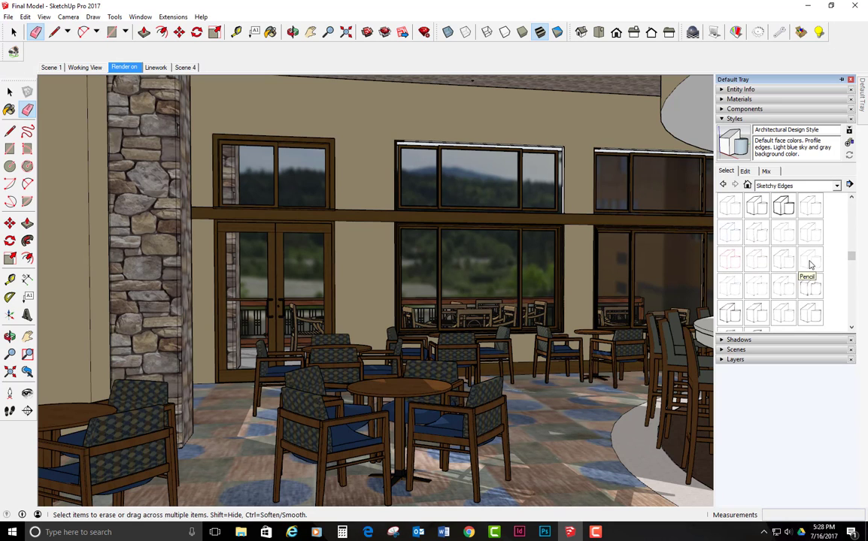
pyautogui.click(810, 207)
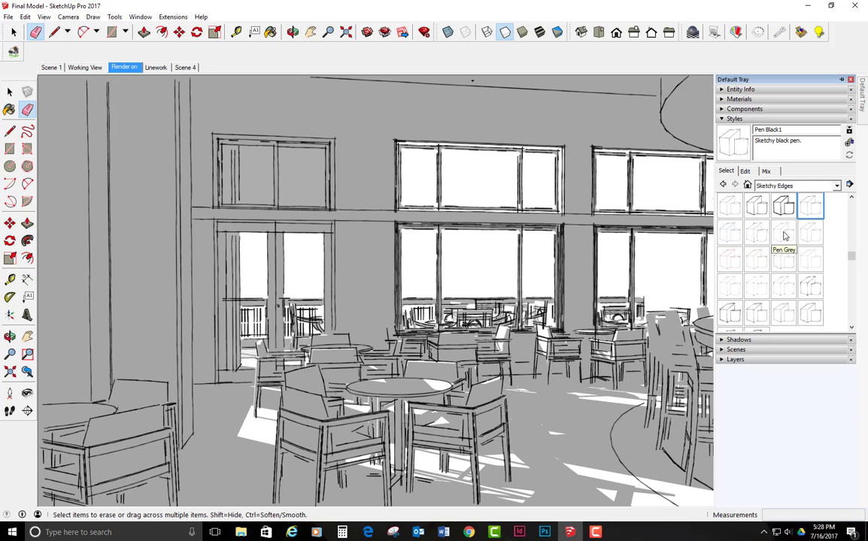
pyautogui.click(810, 261)
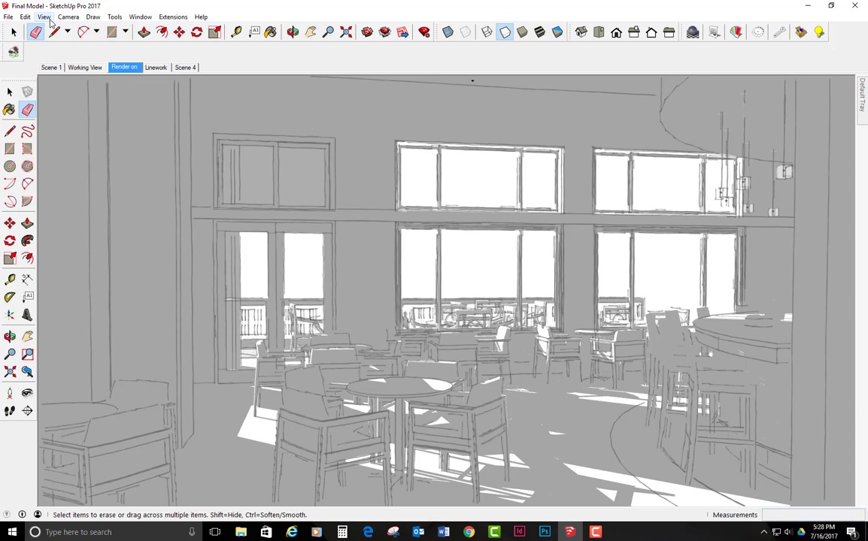
pyautogui.click(45, 16)
pyautogui.click(63, 117)
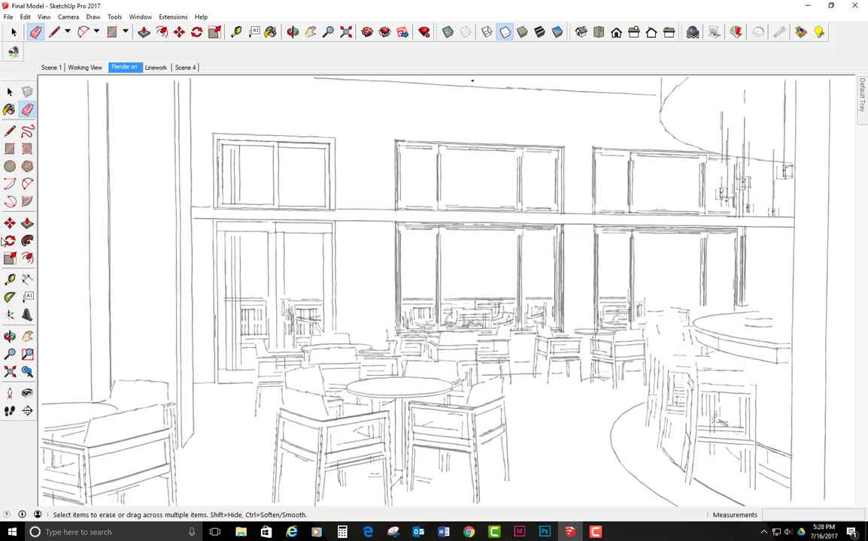
# Step: Keep the Default Tray open and load the SketchUp Styles folder from Documents as a style collection
pyautogui.moveTo(863, 97)
pyautogui.click(843, 80)
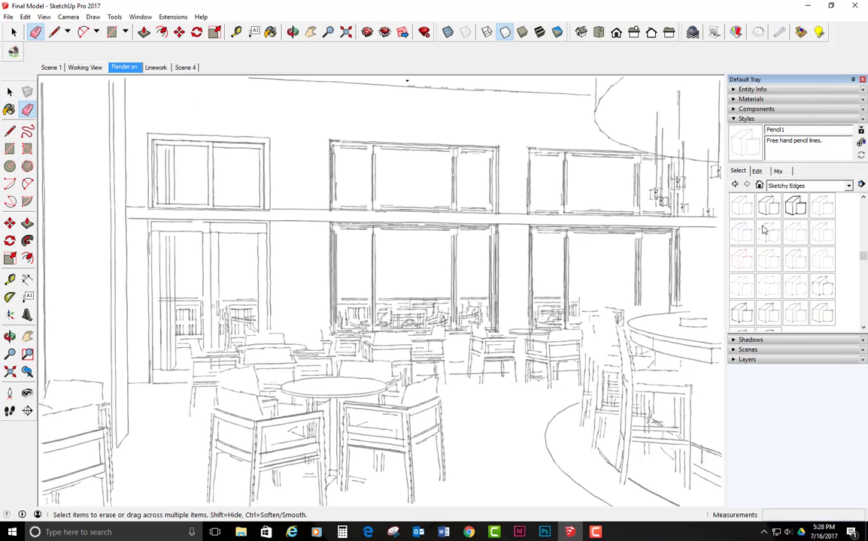
pyautogui.click(861, 187)
pyautogui.click(715, 167)
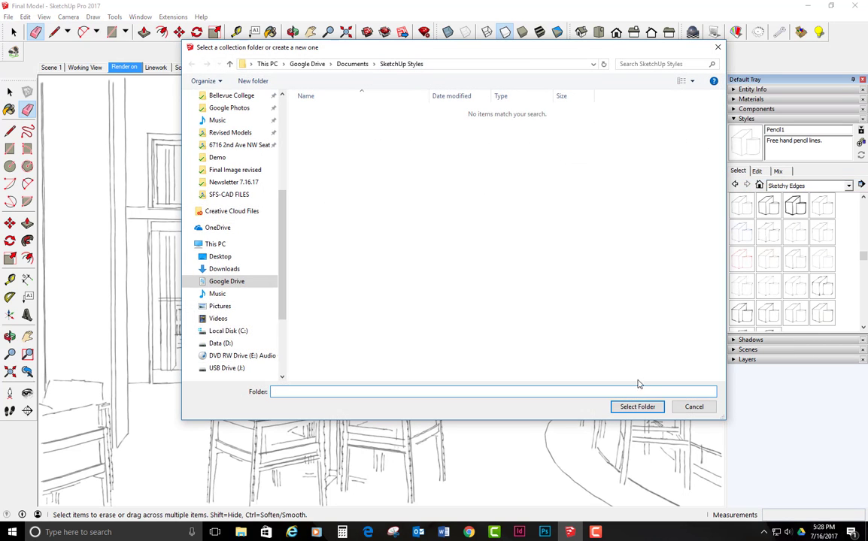
pyautogui.click(637, 407)
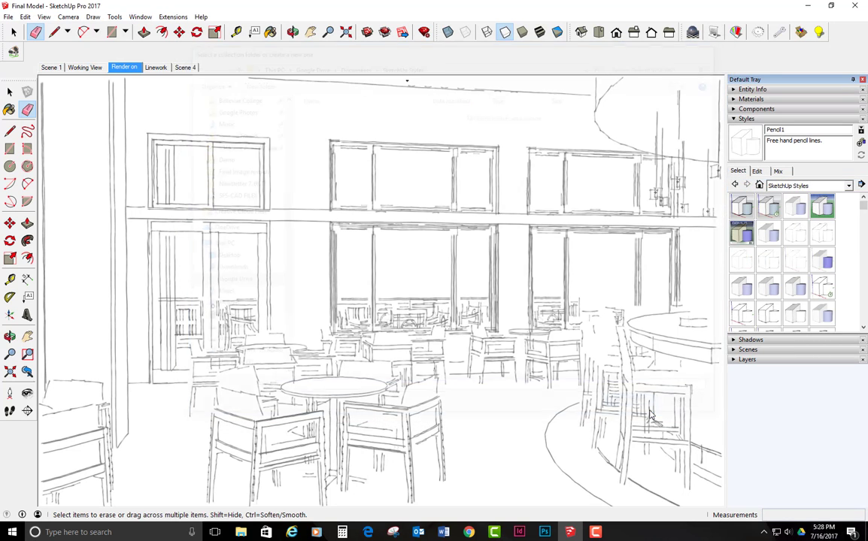
# Step: Try the Fineline Graphite Sketch, FF Smooth Graphite Sketch and FF Pencil styles on the interior view
pyautogui.click(795, 263)
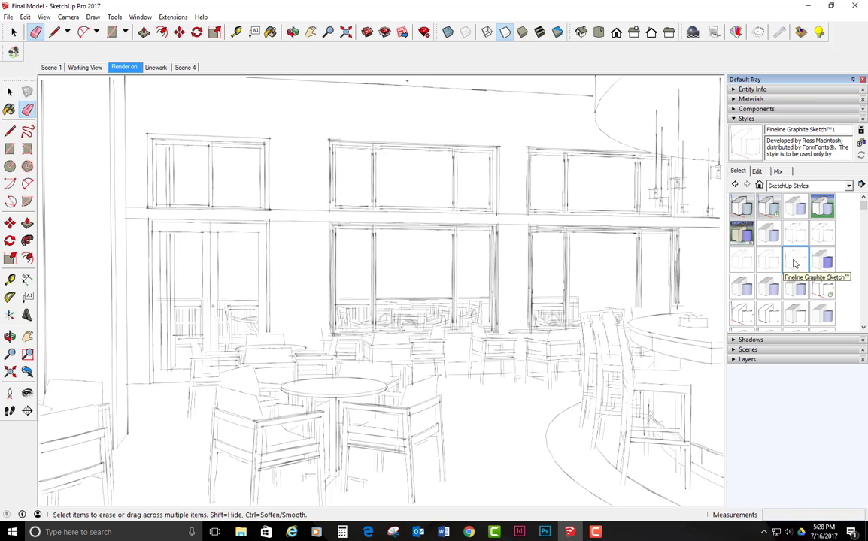
pyautogui.click(769, 261)
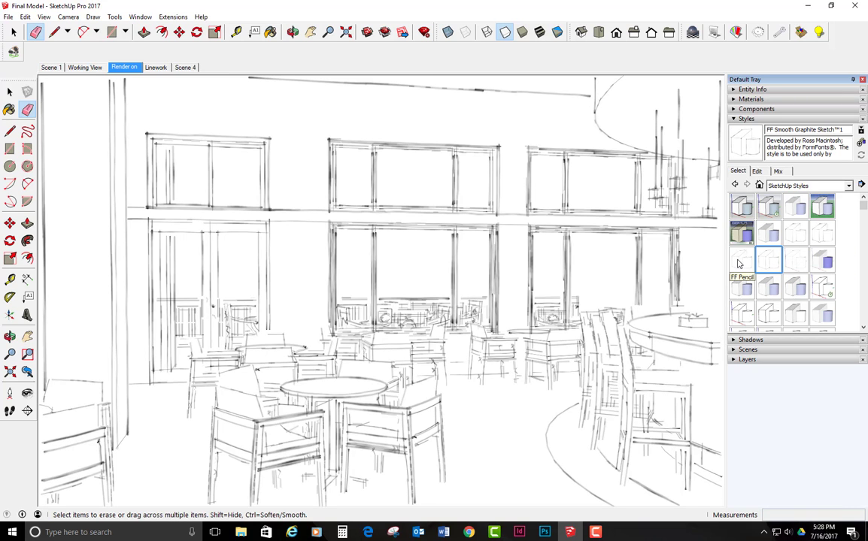
pyautogui.click(738, 263)
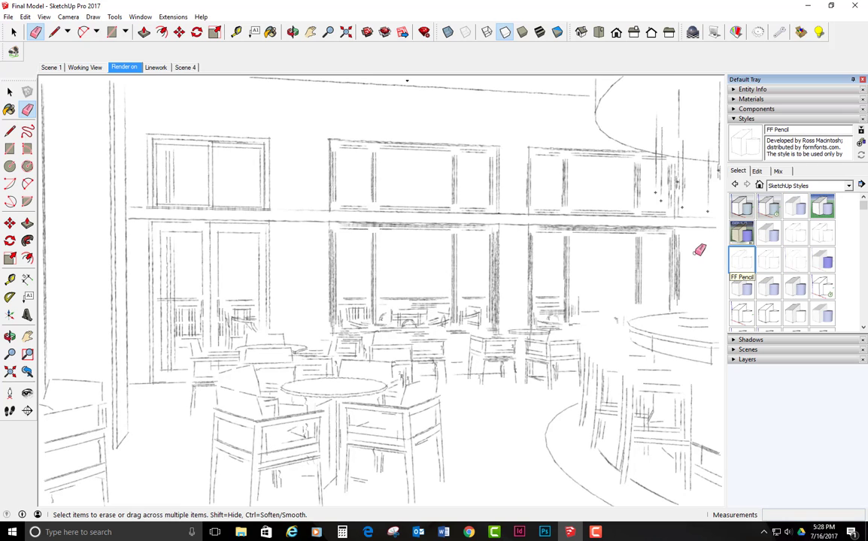
# Step: Switch to Chrome and browse the most downloaded SketchUp styles in the FormFonts library
pyautogui.click(470, 532)
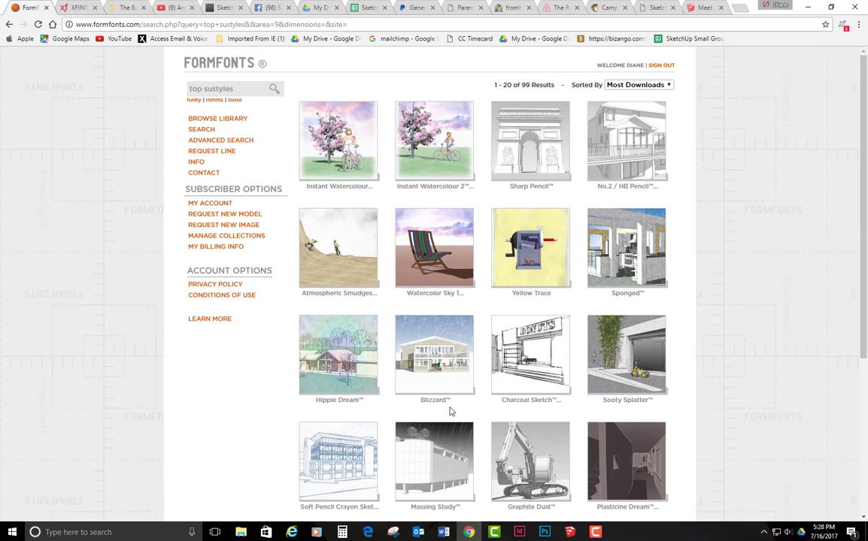
pyautogui.click(213, 67)
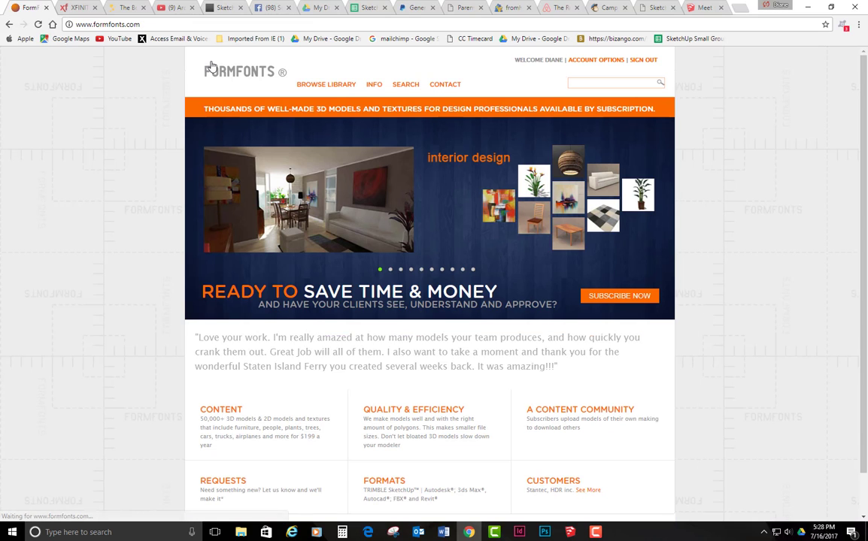
pyautogui.moveTo(308, 89)
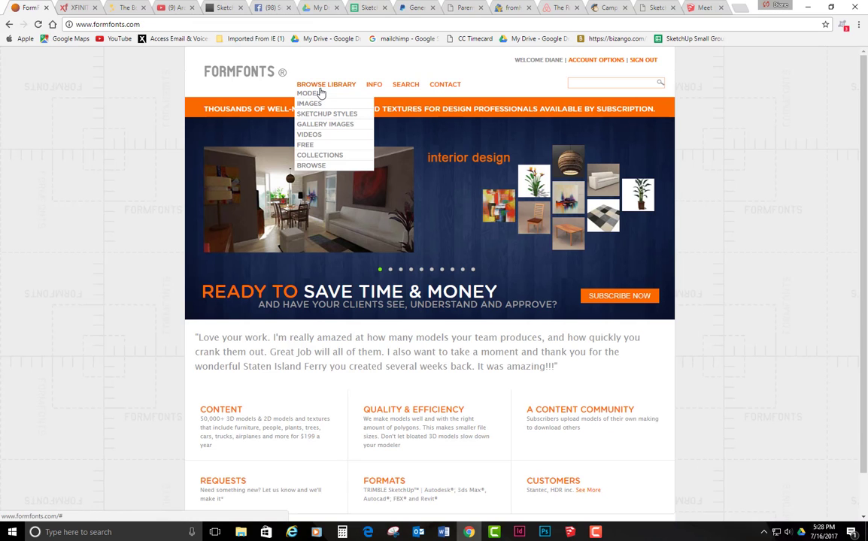
pyautogui.click(339, 113)
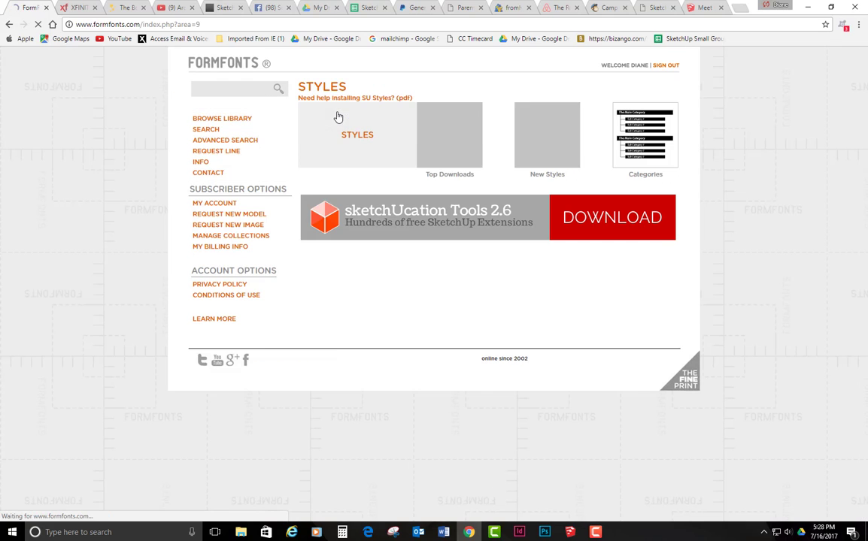
pyautogui.click(451, 133)
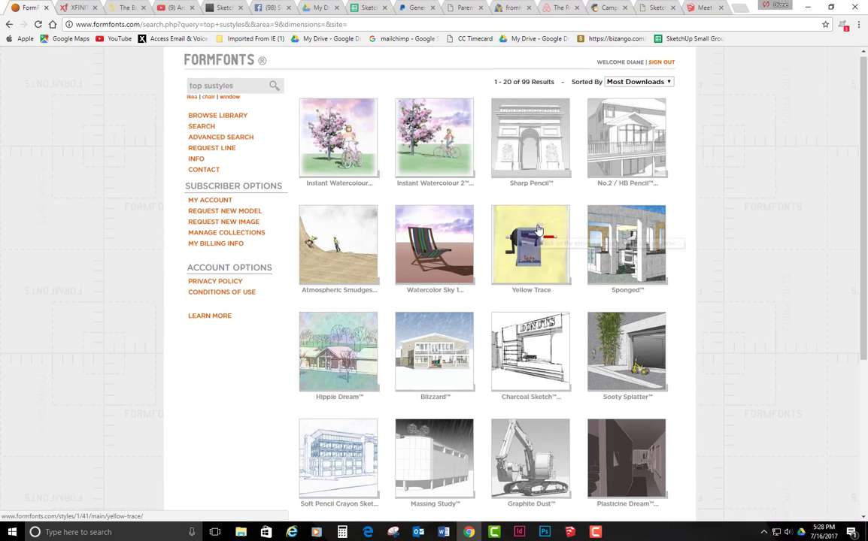
pyautogui.scroll(-3, 537, 232)
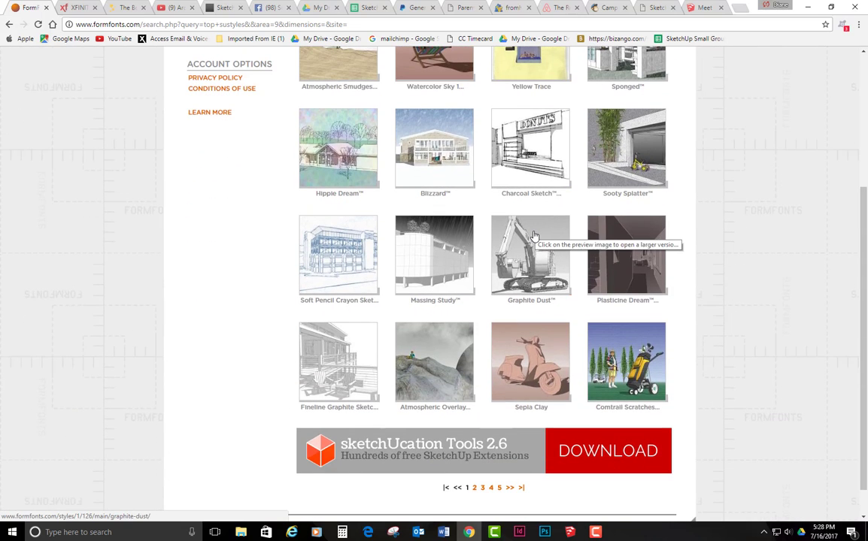
pyautogui.scroll(3, 534, 236)
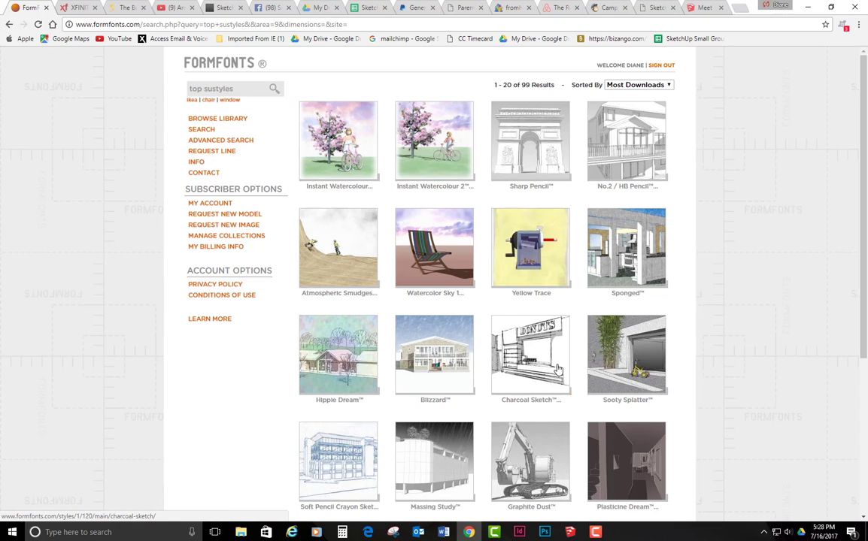
# Step: Return to SketchUp, apply the Fineline Graphite Sketch style to the view, and collapse the Default Tray
pyautogui.click(577, 537)
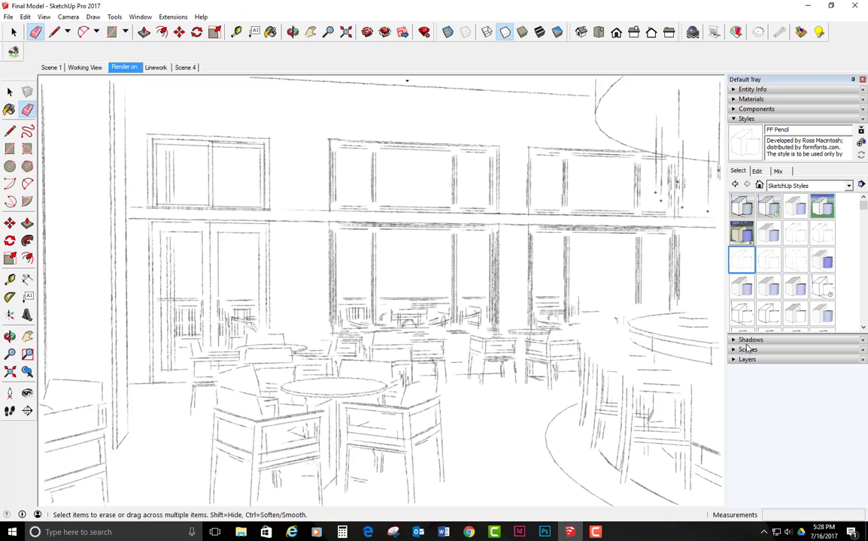
pyautogui.click(794, 262)
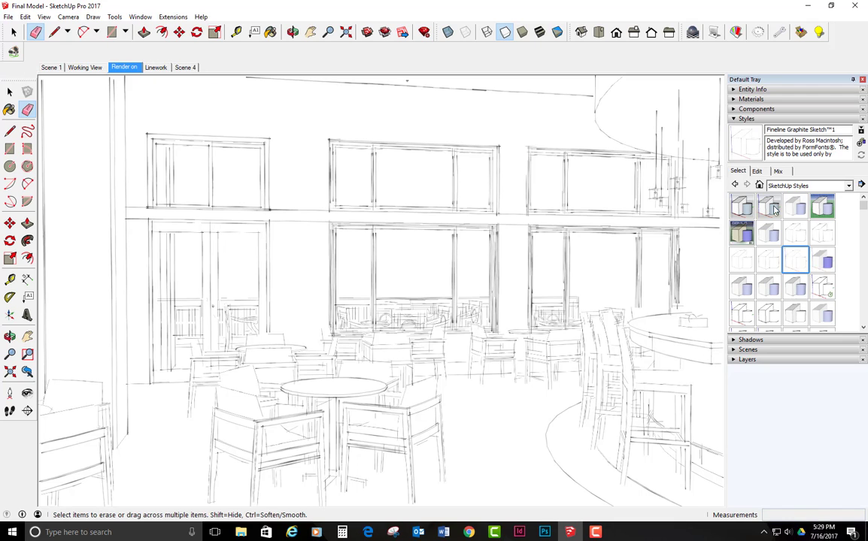
pyautogui.click(853, 79)
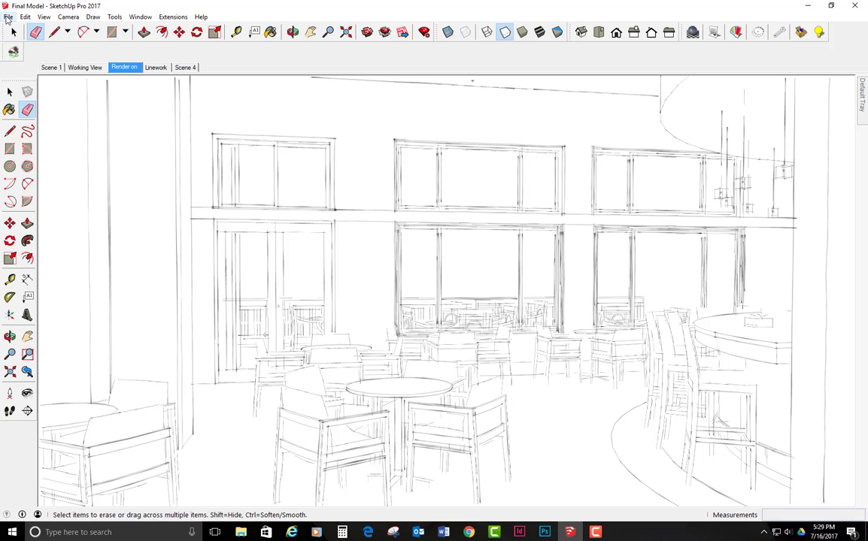
# Step: Export the linework view as a 2D JPG named Final Model, 4000 by 2112 pixels, anti-aliased and at the best quality
pyautogui.click(8, 17)
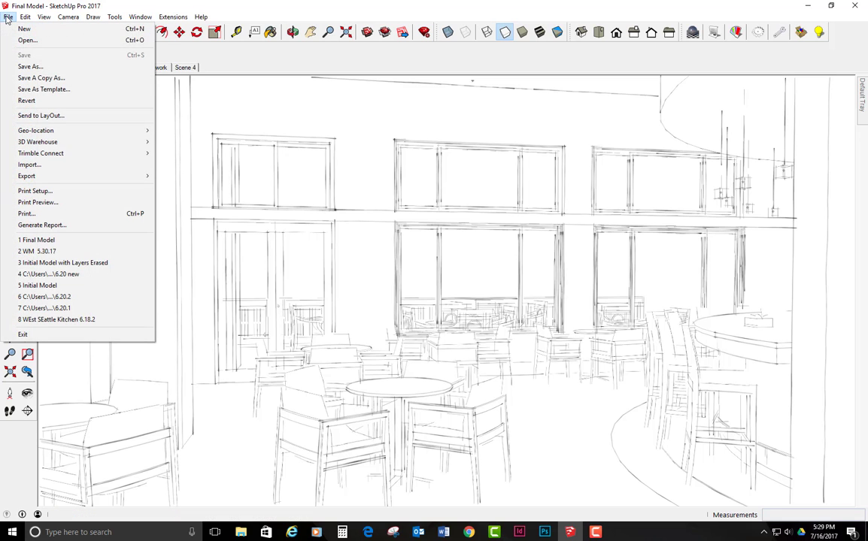
pyautogui.moveTo(49, 178)
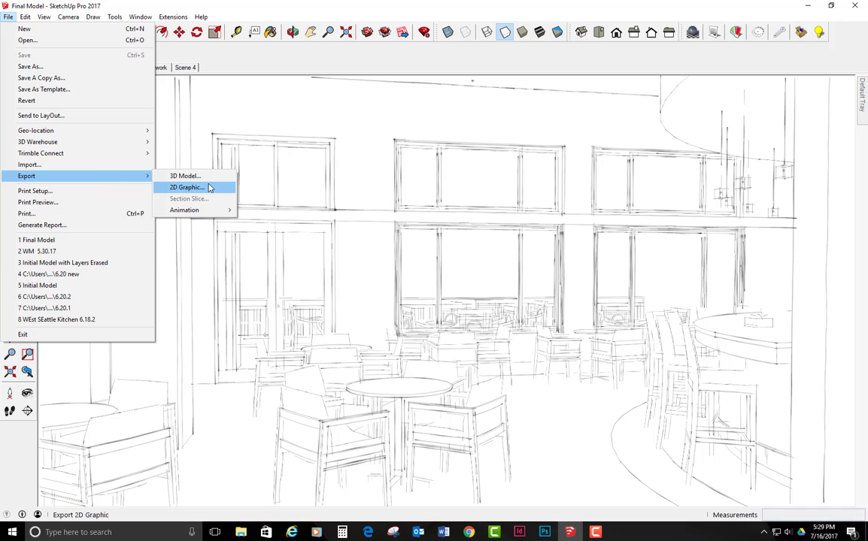
pyautogui.click(208, 189)
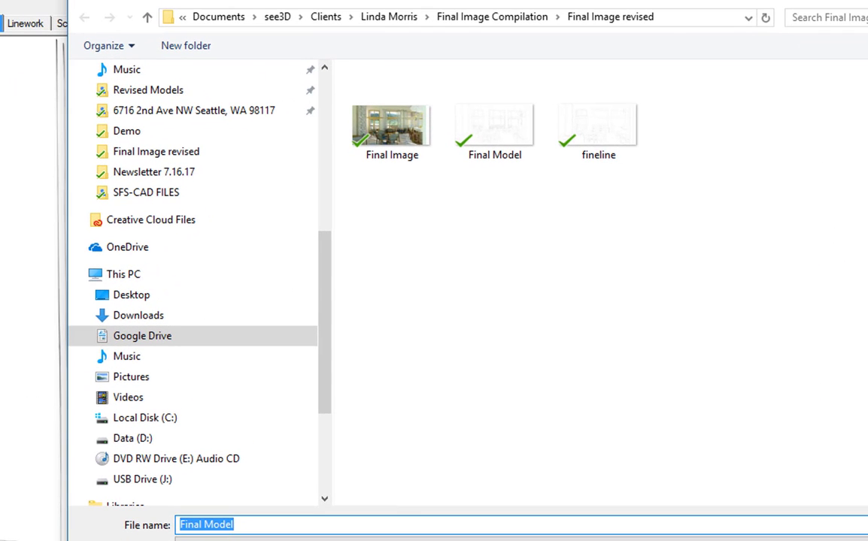
pyautogui.press('Return')
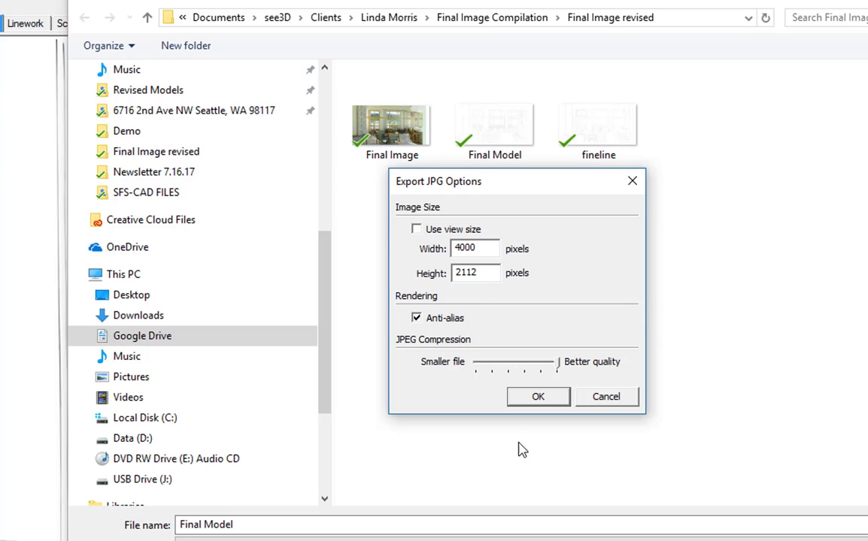
pyautogui.click(539, 399)
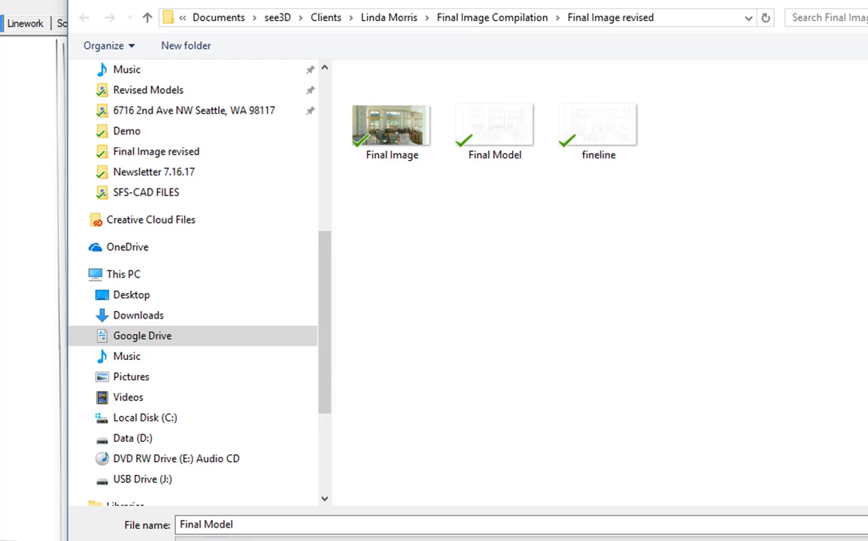
pyautogui.press('Return')
pyautogui.click(524, 353)
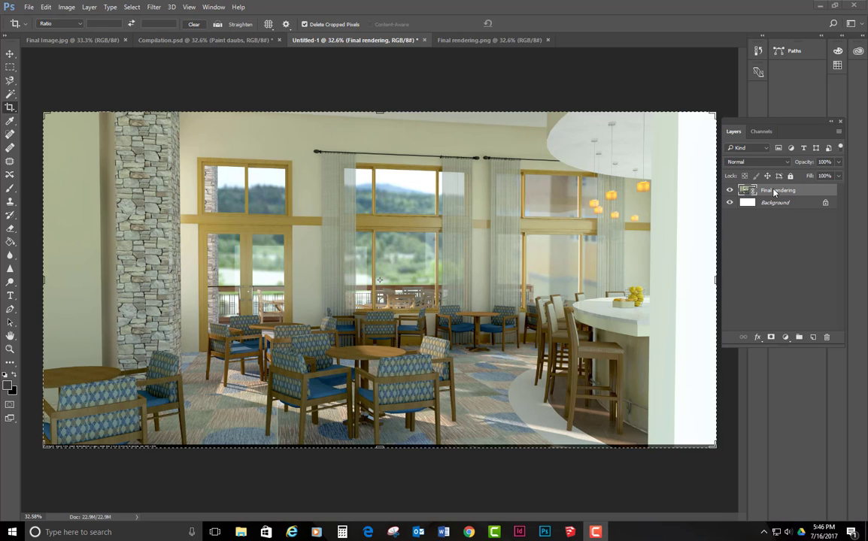
# Step: Place the Paint daubs image as a linked layer above the Final rendering layer
pyautogui.click(28, 7)
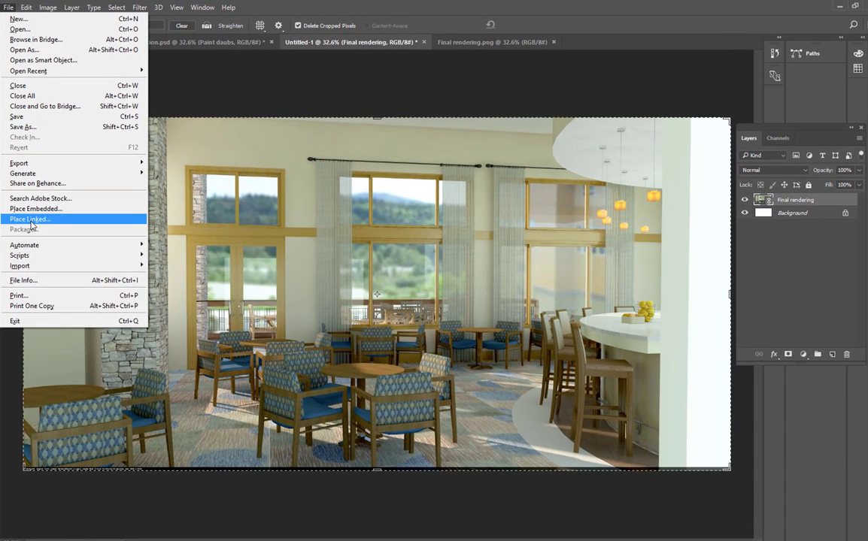
pyautogui.click(31, 220)
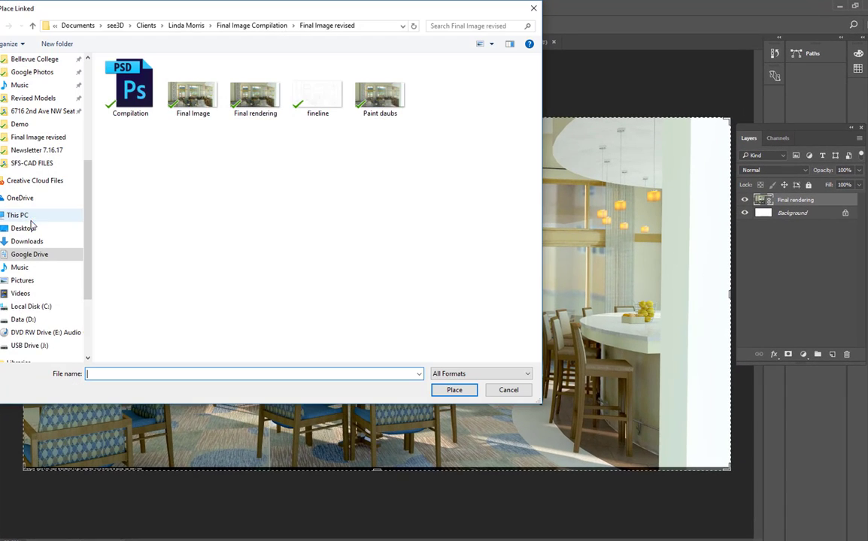
pyautogui.doubleClick(381, 106)
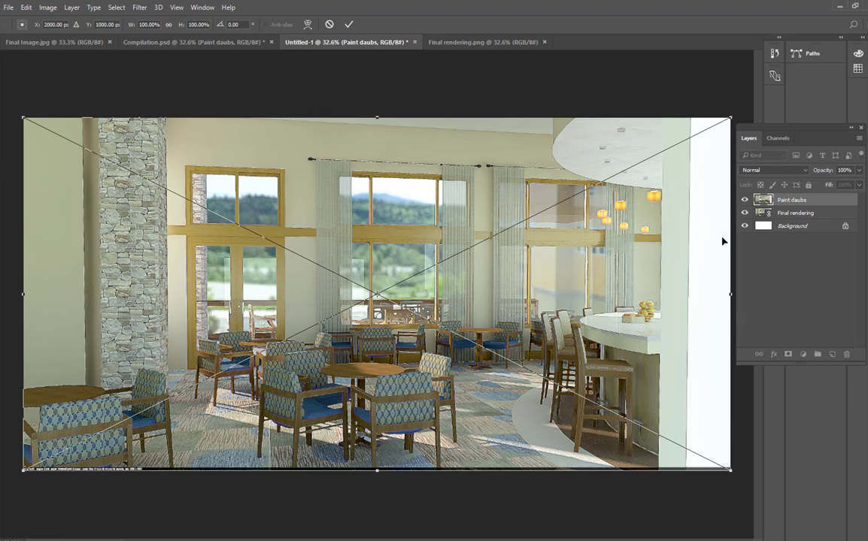
# Step: Try Multiply blending on the Paint daubs layer, return it to Normal and commit the placement
pyautogui.click(806, 172)
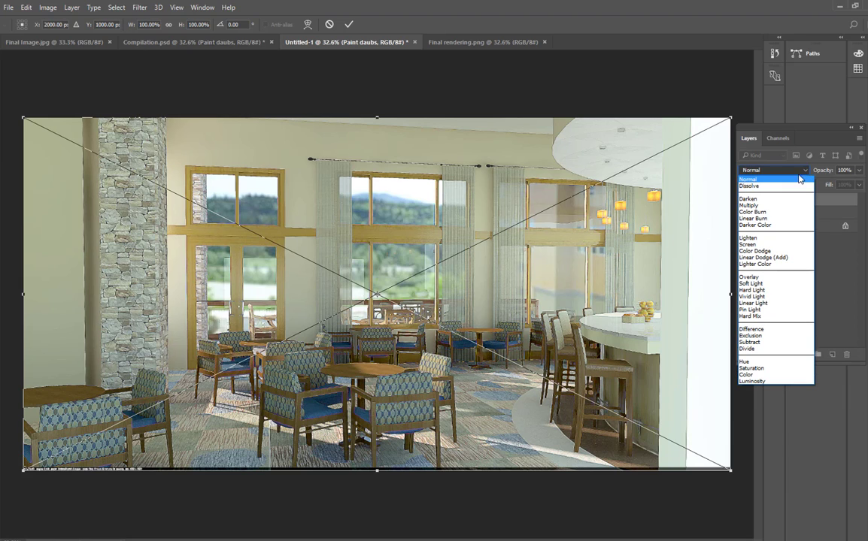
pyautogui.click(750, 206)
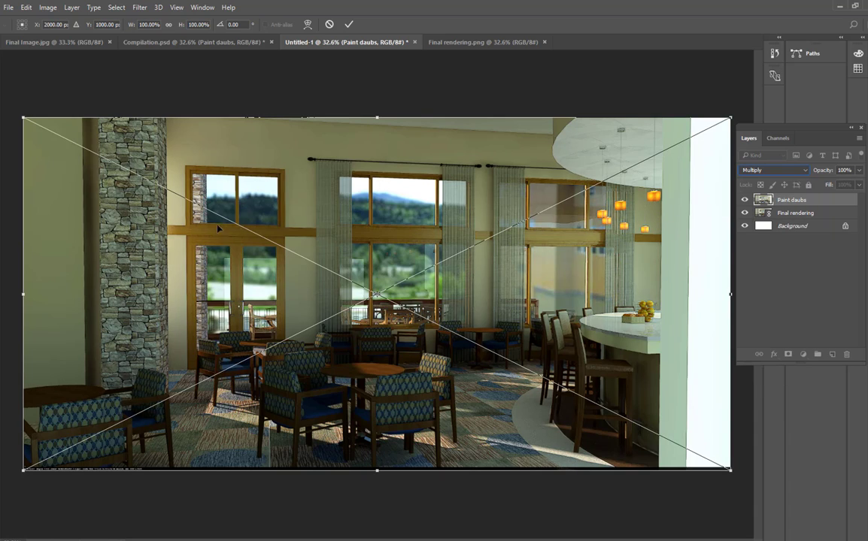
pyautogui.click(806, 172)
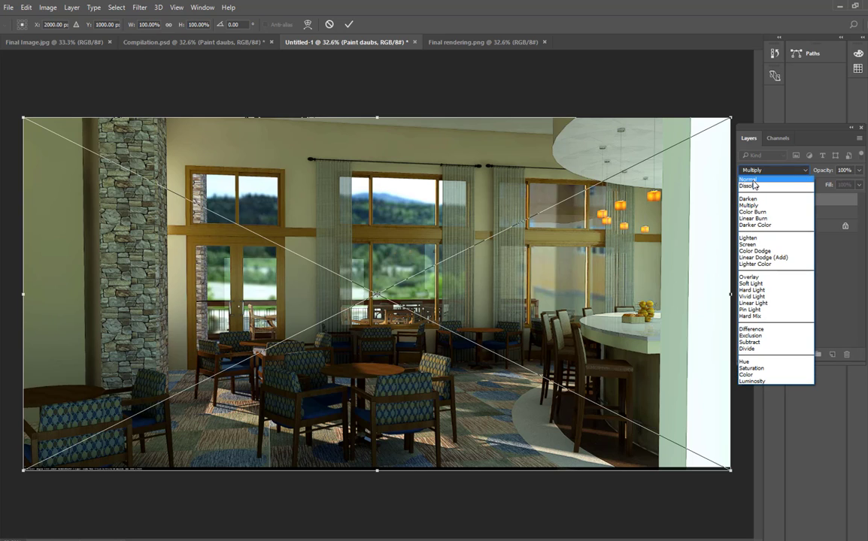
pyautogui.click(749, 180)
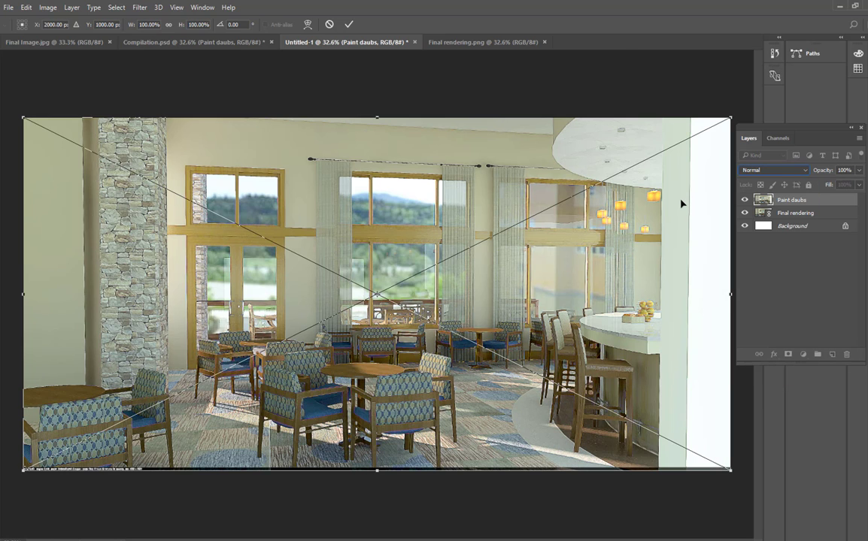
pyautogui.press('Return')
pyautogui.press('c')
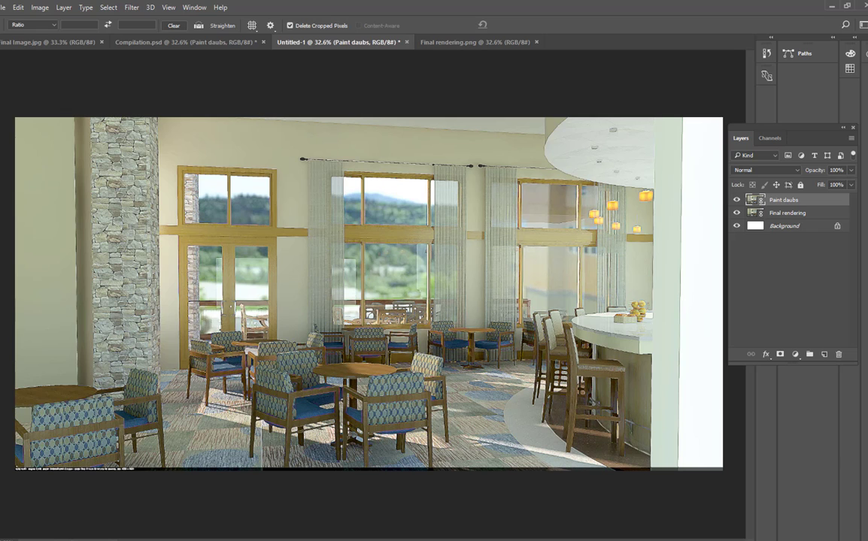
# Step: Place the fineline image as a linked layer above Paint daubs and set its blend mode to Multiply
pyautogui.click(3, 7)
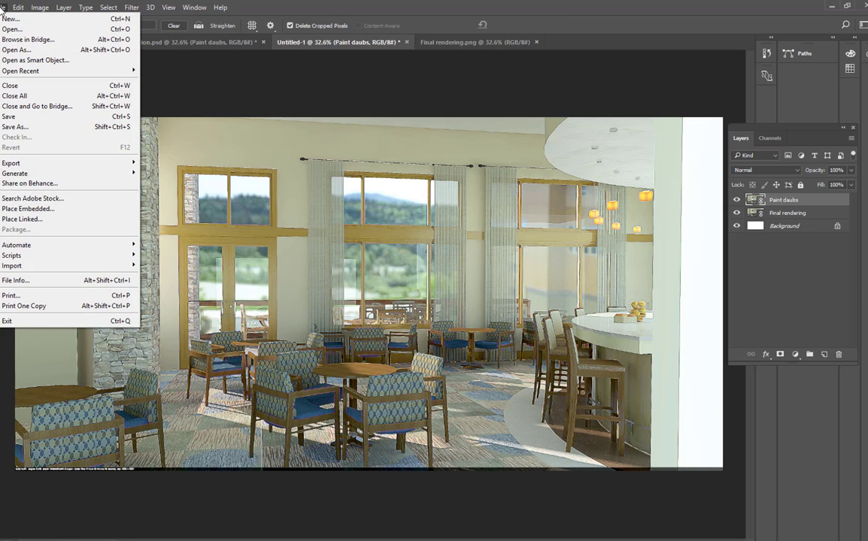
pyautogui.click(21, 219)
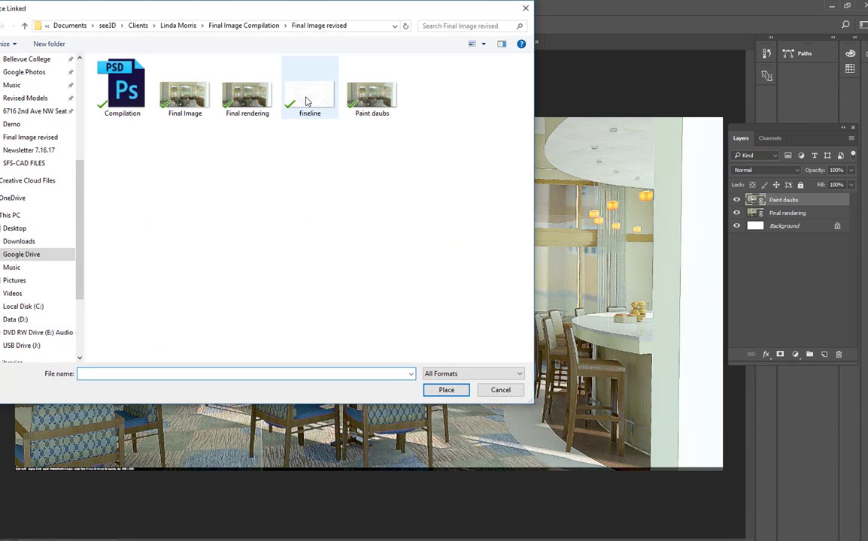
pyautogui.doubleClick(306, 98)
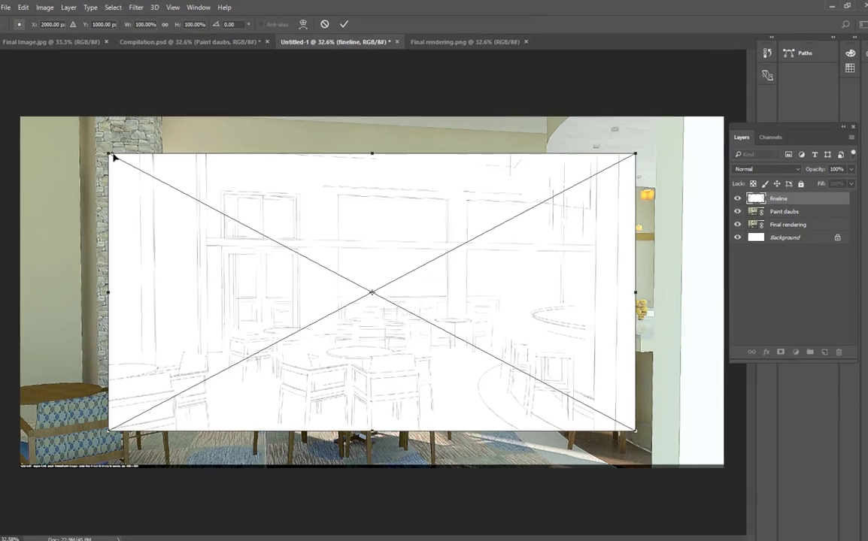
pyautogui.moveTo(128, 149); pyautogui.dragTo(78, 137)
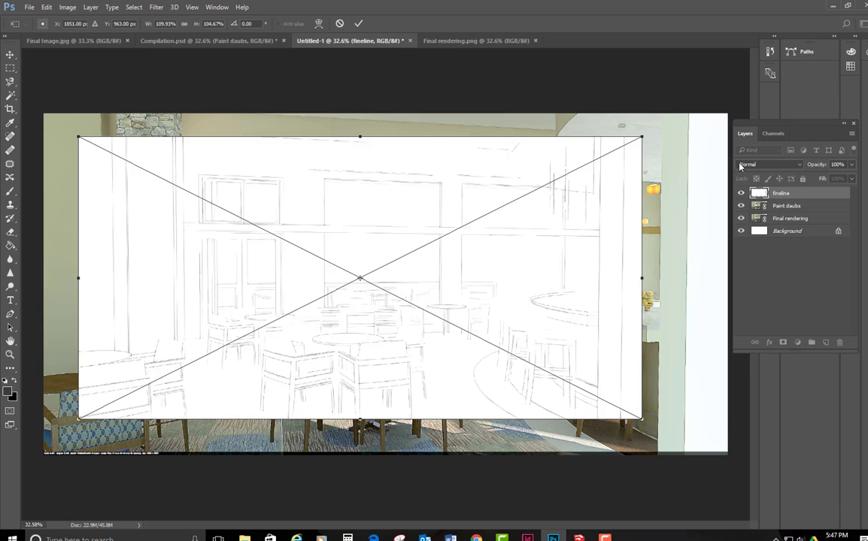
pyautogui.click(800, 165)
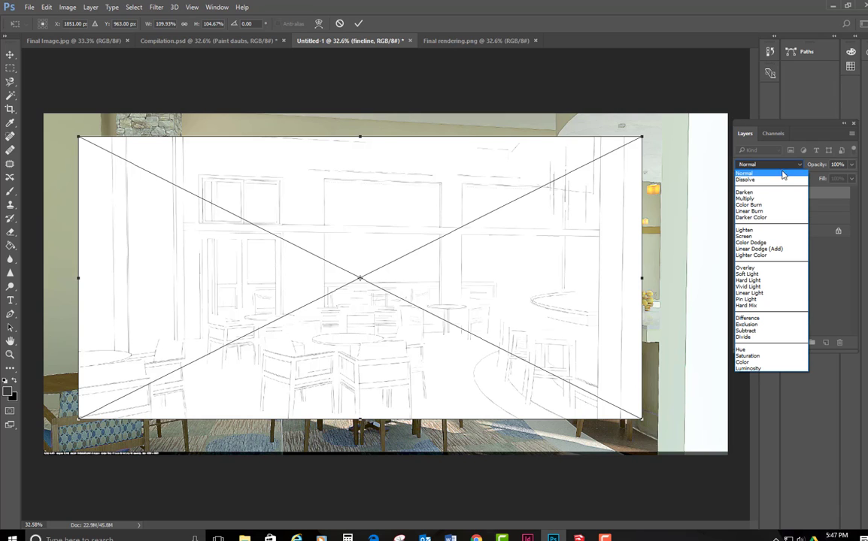
pyautogui.click(743, 200)
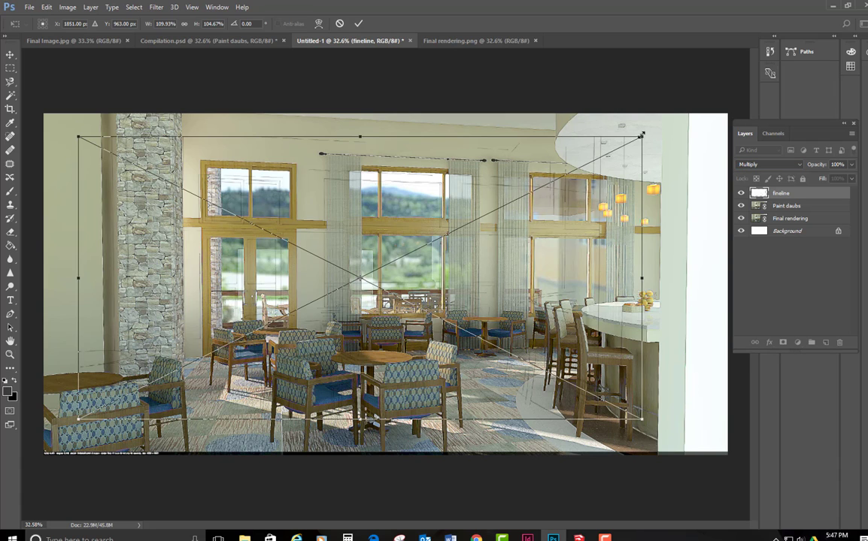
# Step: Stretch the fineline linework to about 126% in width and height so it aligns with the rendering, and commit the placement
pyautogui.moveTo(641, 135); pyautogui.dragTo(707, 114)
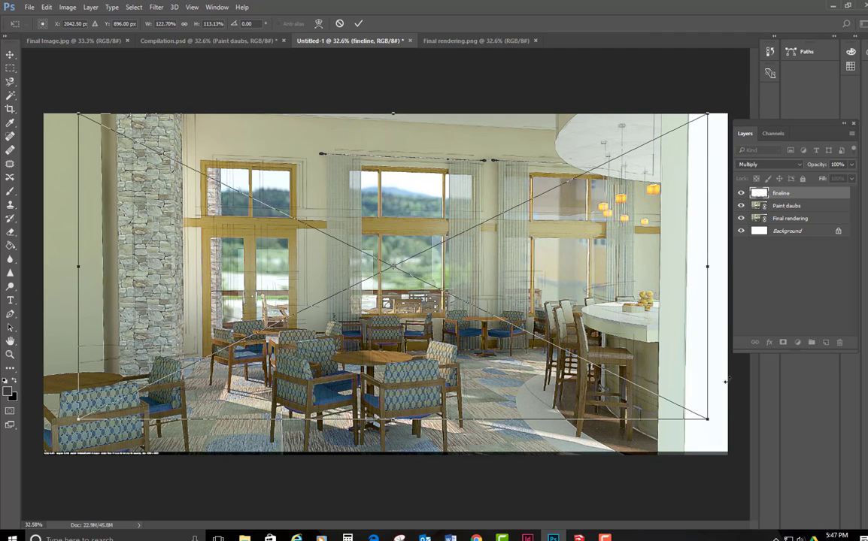
pyautogui.moveTo(707, 418); pyautogui.dragTo(707, 454)
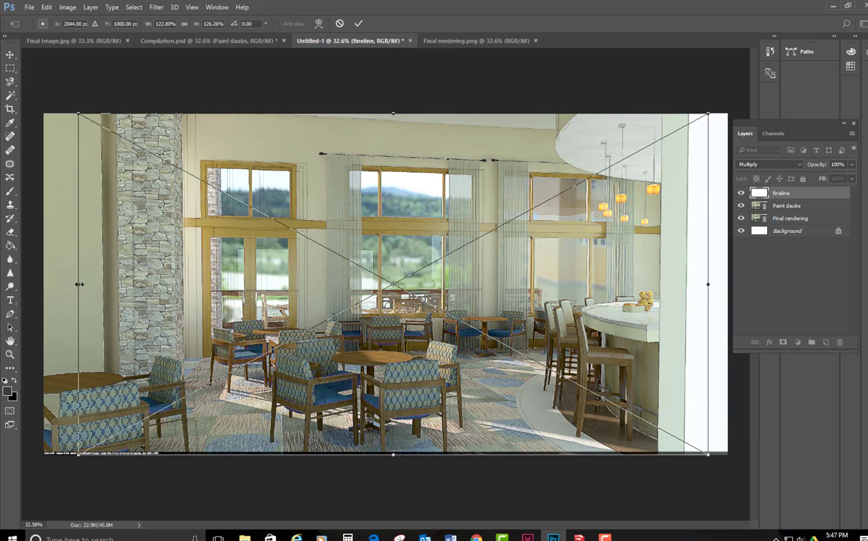
pyautogui.moveTo(79, 284); pyautogui.dragTo(63, 285)
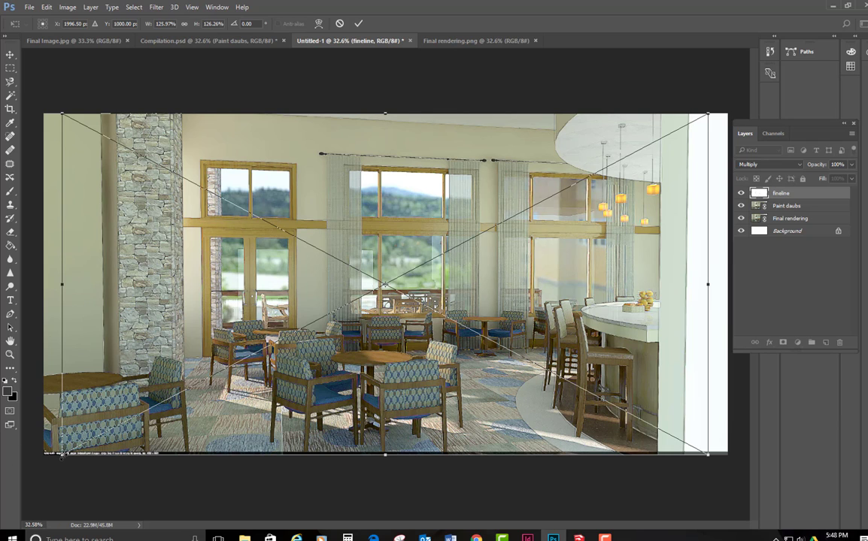
pyautogui.moveTo(59, 458); pyautogui.dragTo(59, 457)
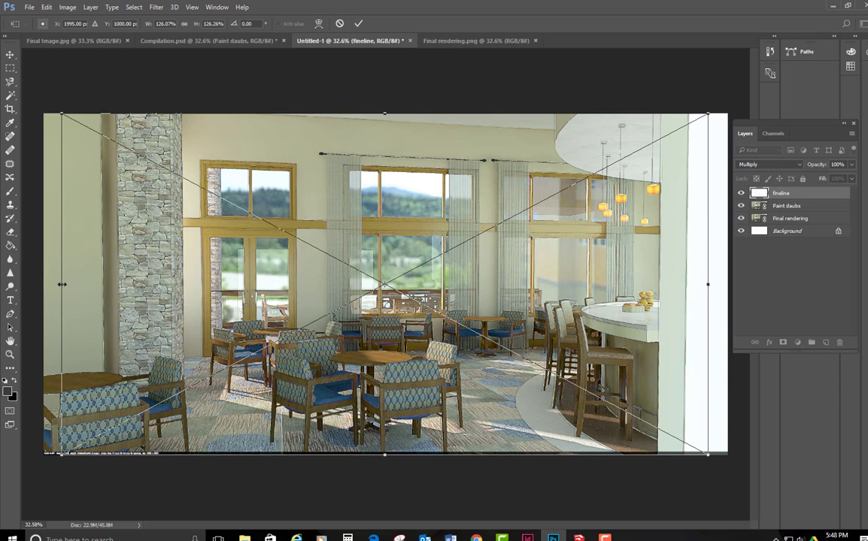
pyautogui.moveTo(64, 284); pyautogui.dragTo(62, 285)
pyautogui.press('Return')
pyautogui.press('c')
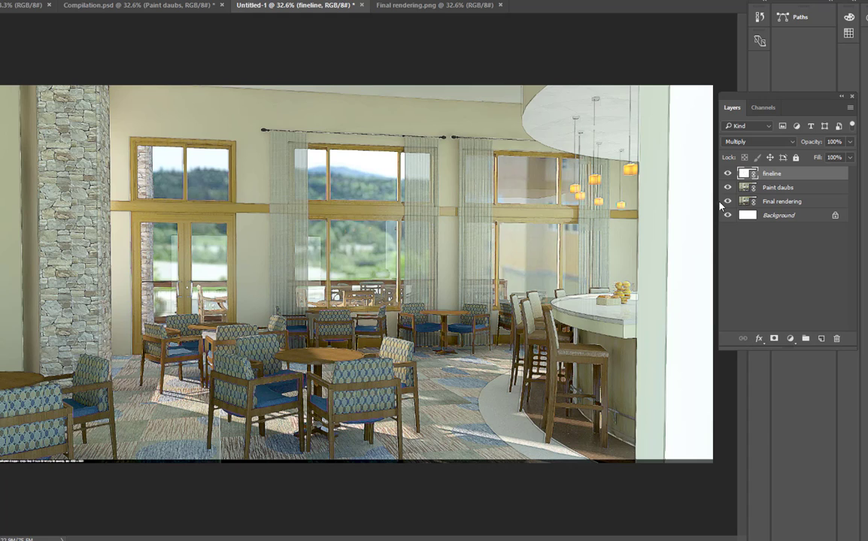
# Step: Set the Paint daubs layer to Multiply and reduce its opacity to about 53%
pyautogui.click(780, 189)
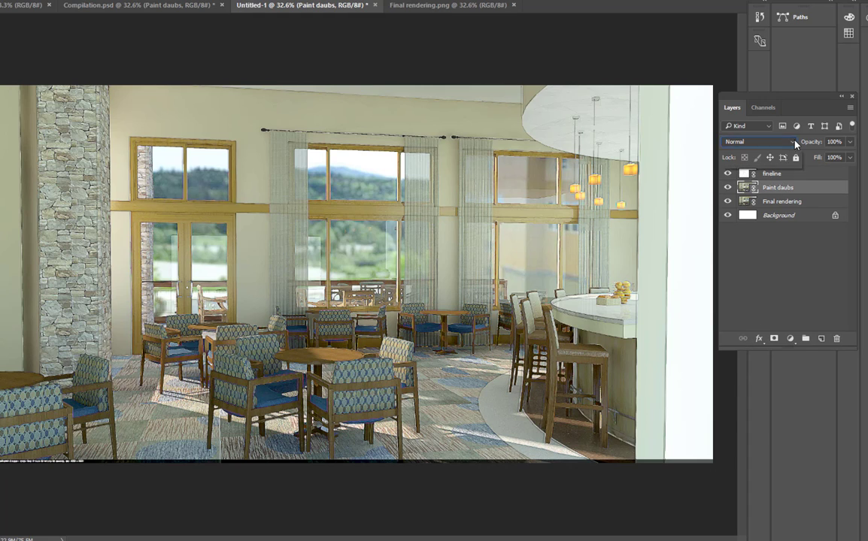
pyautogui.click(786, 142)
pyautogui.click(731, 180)
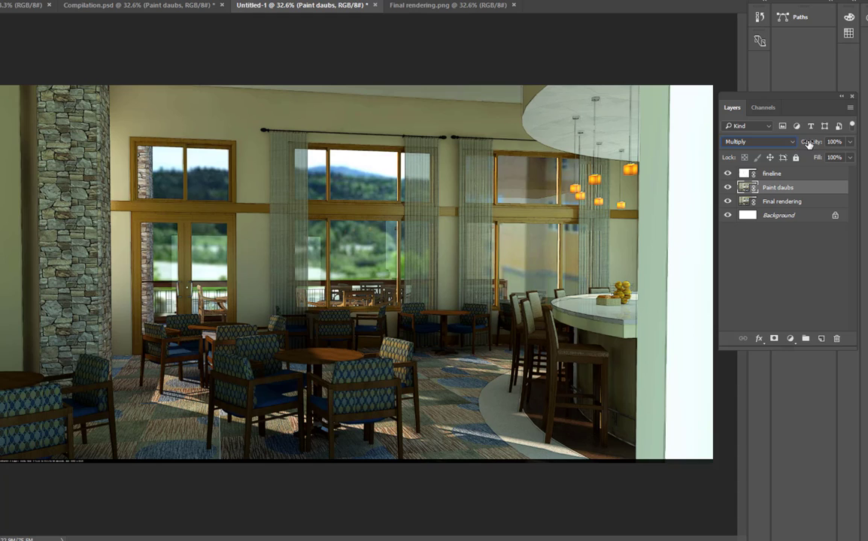
pyautogui.click(851, 144)
pyautogui.moveTo(849, 158); pyautogui.dragTo(817, 156)
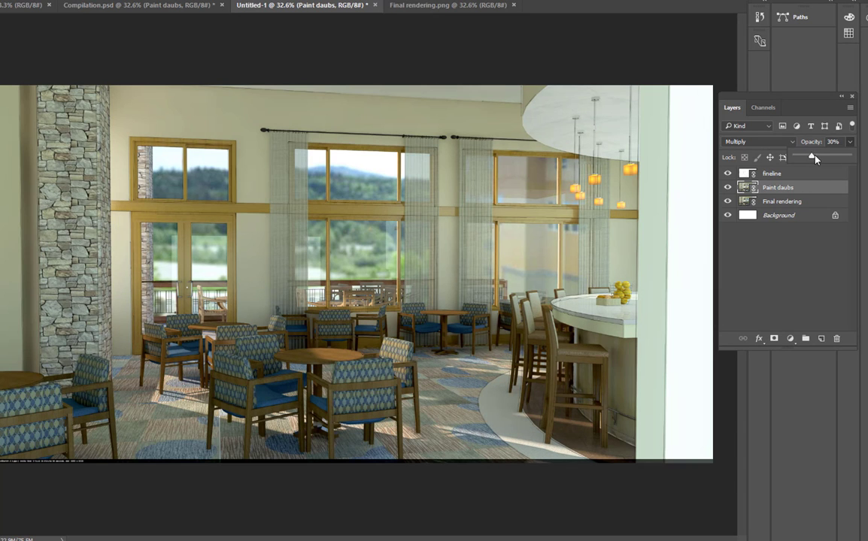
pyautogui.moveTo(815, 156); pyautogui.dragTo(811, 158)
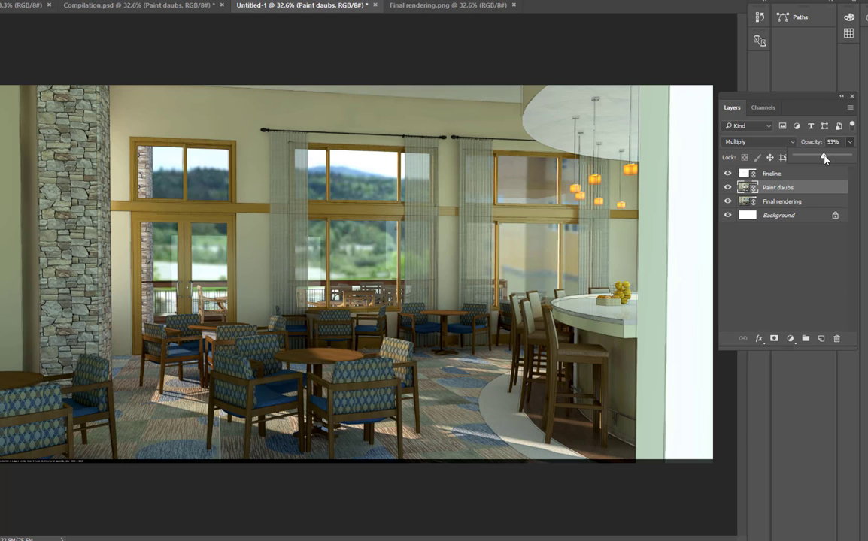
pyautogui.moveTo(820, 158); pyautogui.dragTo(821, 159)
# Step: Reduce the fineline layer's opacity to 24%
pyautogui.click(742, 174)
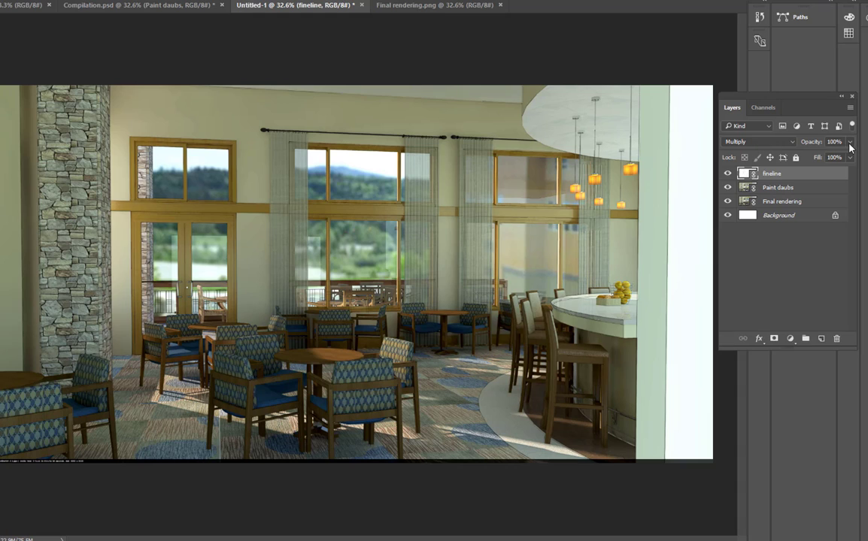
pyautogui.moveTo(849, 145); pyautogui.dragTo(815, 157)
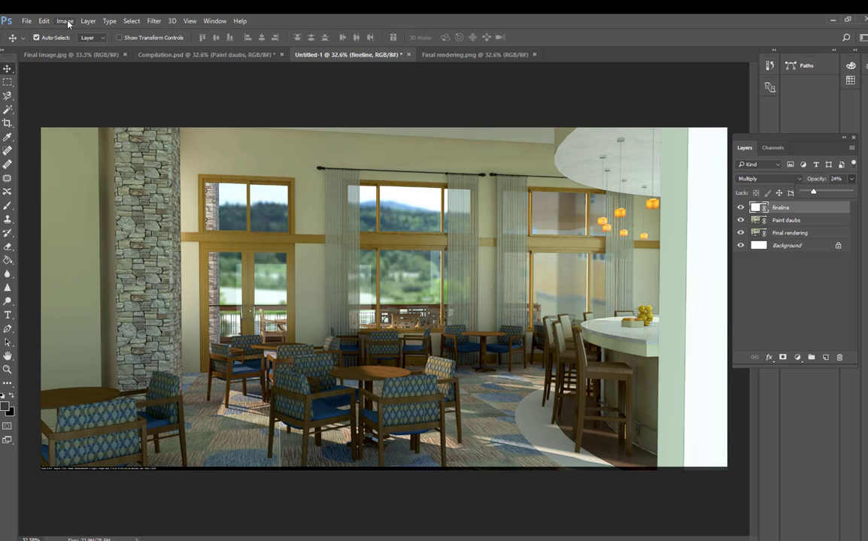
pyautogui.click(66, 22)
pyautogui.moveTo(83, 22)
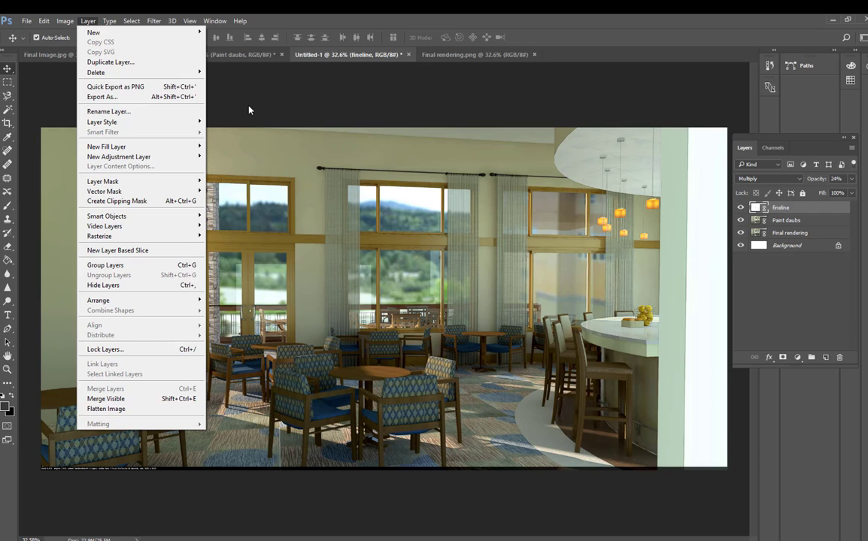
pyautogui.click(225, 96)
# Step: Save the layered composition as the Photoshop file Untitled-1 with maximized compatibility, and flatten the image
pyautogui.click(22, 21)
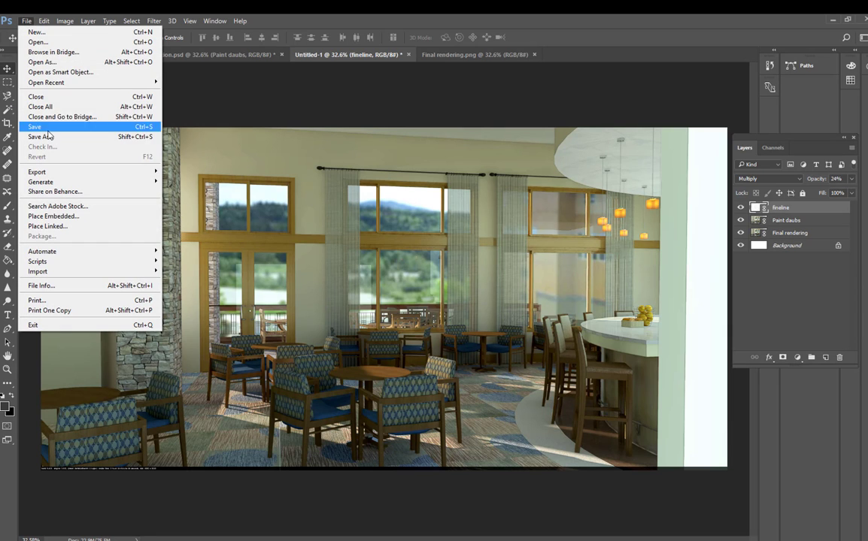
pyautogui.click(41, 137)
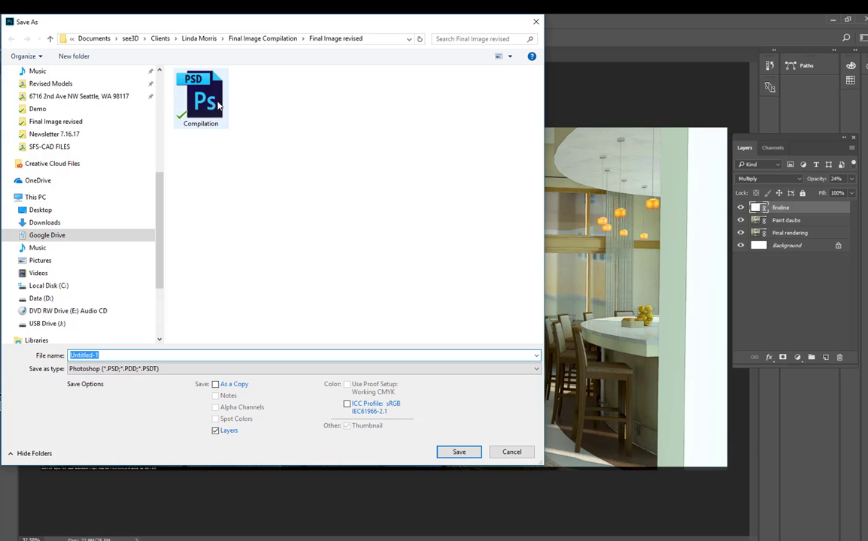
pyautogui.click(459, 453)
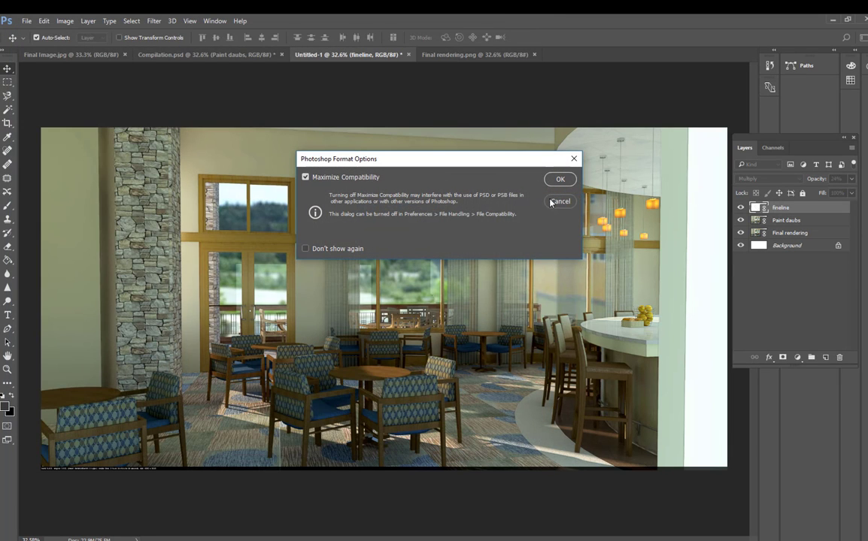
pyautogui.click(560, 179)
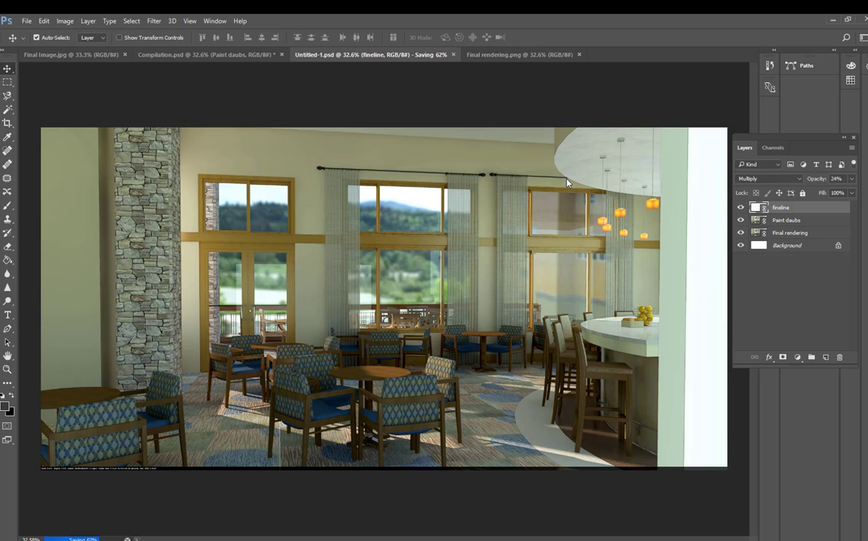
pyautogui.click(64, 22)
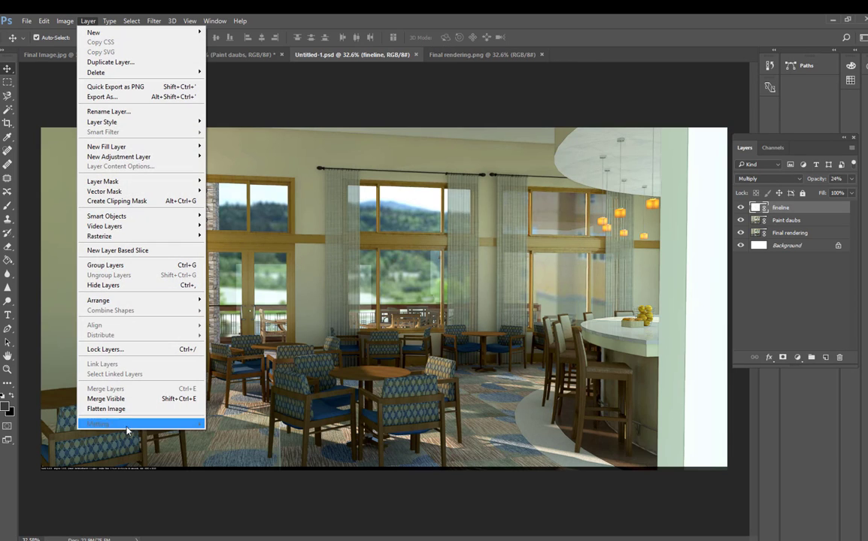
pyautogui.click(127, 410)
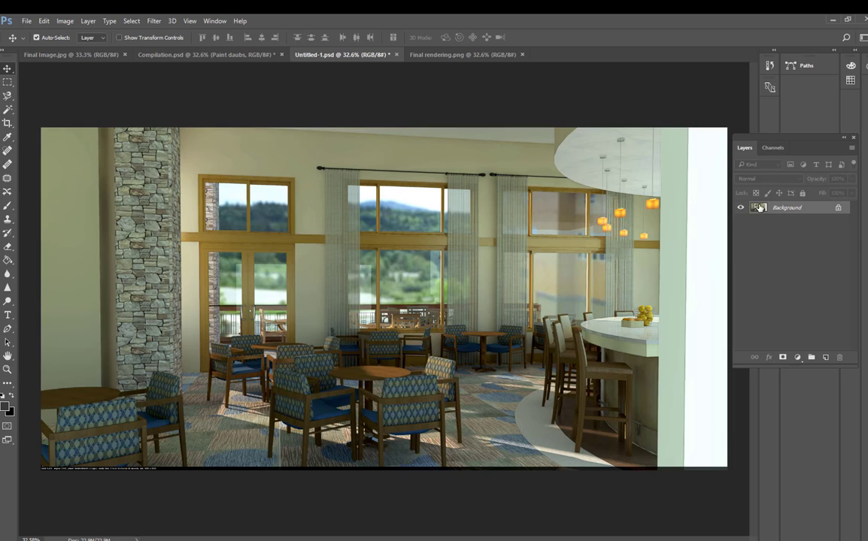
# Step: Start a Levels adjustment on the flattened image and brighten its midtones to 1.15, keeping the input black and white points at 0 and 255
pyautogui.click(64, 20)
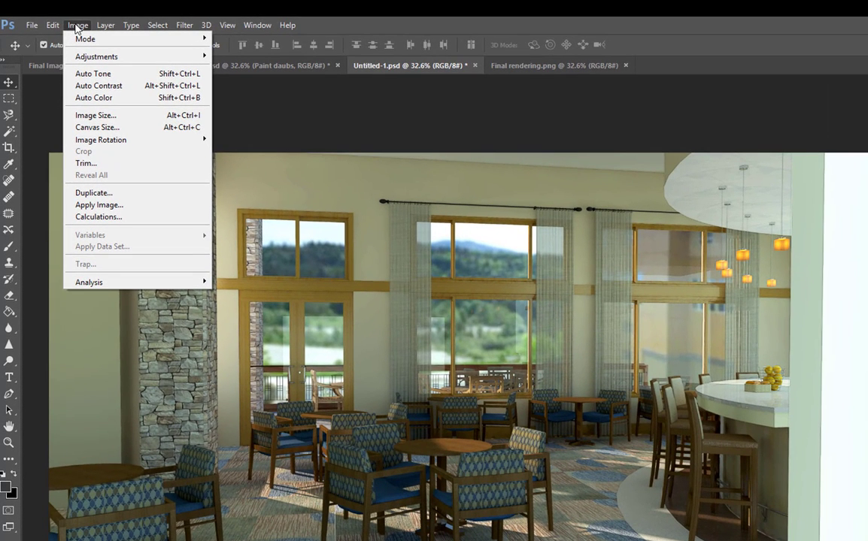
pyautogui.moveTo(86, 56)
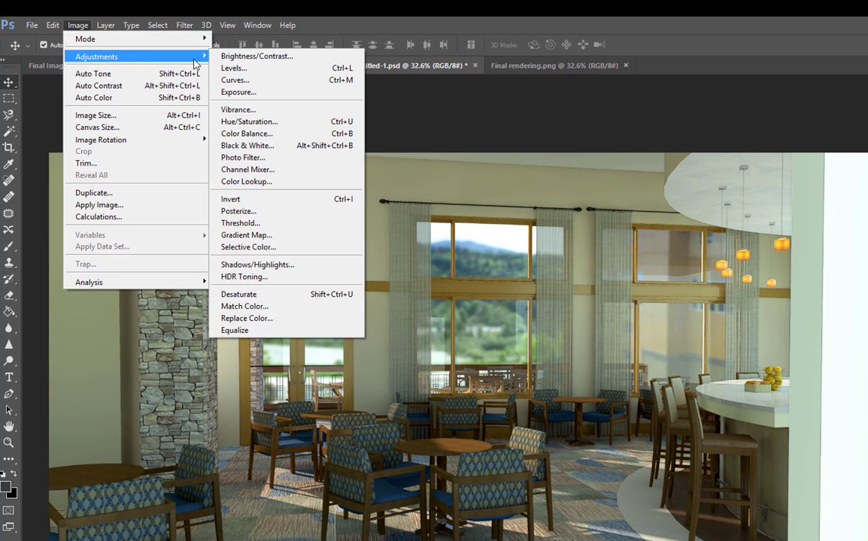
pyautogui.click(249, 71)
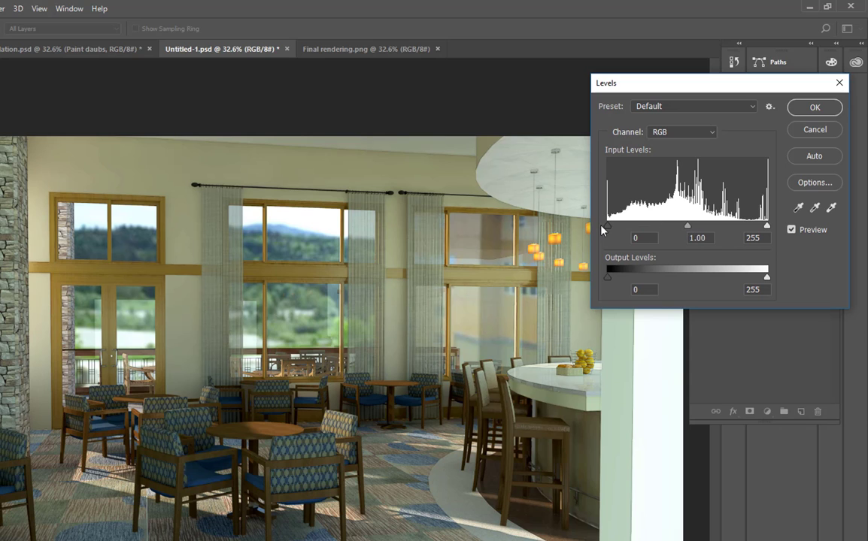
pyautogui.moveTo(608, 229)
pyautogui.mouseDown()
pyautogui.moveTo(623, 229)
pyautogui.moveTo(609, 229)
pyautogui.mouseUp()
pyautogui.moveTo(767, 227)
pyautogui.mouseDown()
pyautogui.moveTo(737, 230)
pyautogui.moveTo(767, 229)
pyautogui.mouseUp()
pyautogui.press('Tab')
pyautogui.press('Tab')
pyautogui.moveTo(688, 227); pyautogui.dragTo(675, 230)
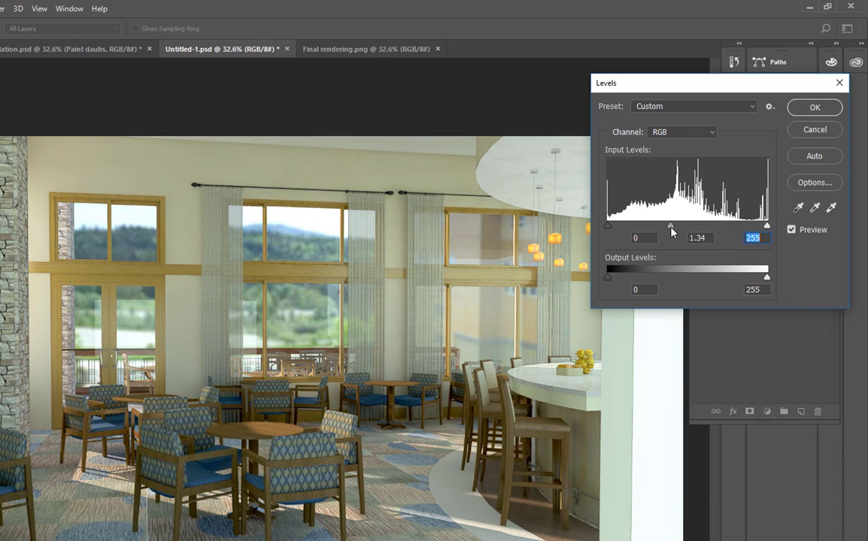
pyautogui.click(680, 227)
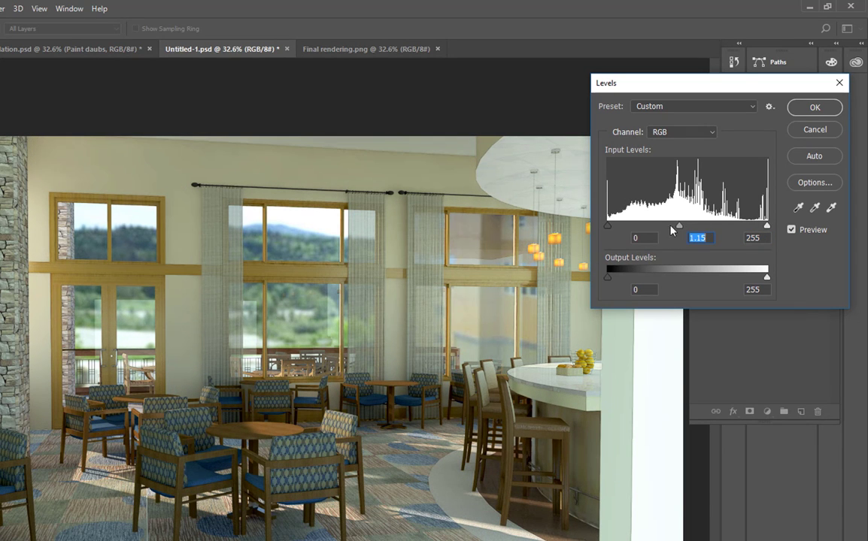
# Step: Set the Levels input black point to 10, the white point to 241 and the midtones to 1.49, and apply the adjustment
pyautogui.moveTo(608, 226); pyautogui.dragTo(614, 227)
pyautogui.moveTo(767, 227); pyautogui.dragTo(759, 229)
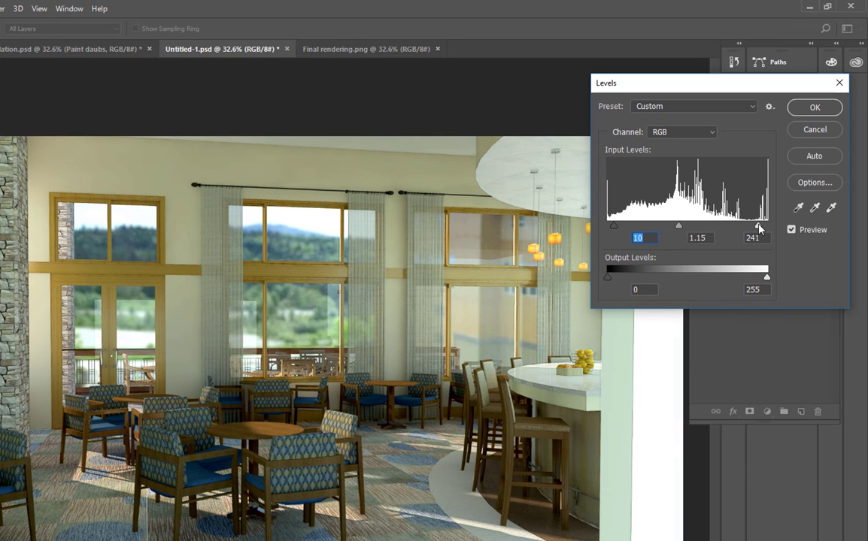
pyautogui.click(759, 228)
pyautogui.moveTo(679, 227); pyautogui.dragTo(670, 230)
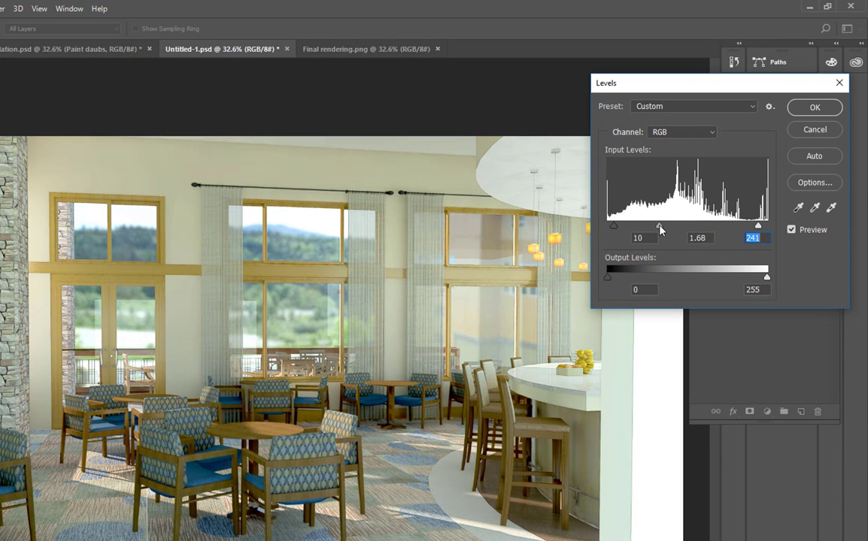
pyautogui.moveTo(669, 231); pyautogui.dragTo(666, 230)
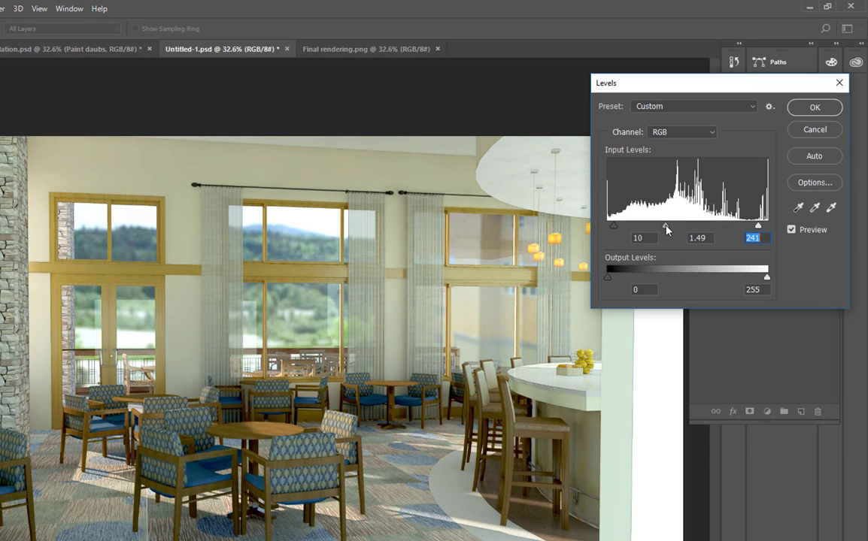
pyautogui.click(667, 230)
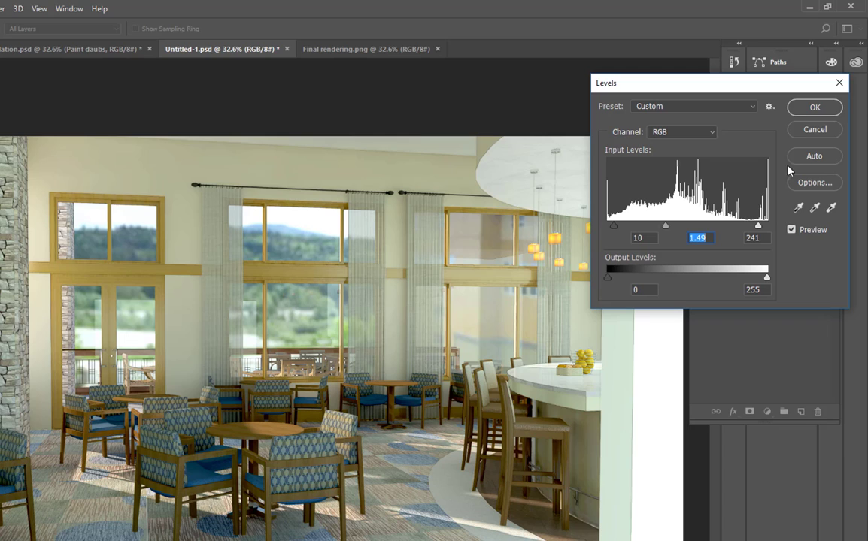
pyautogui.click(822, 110)
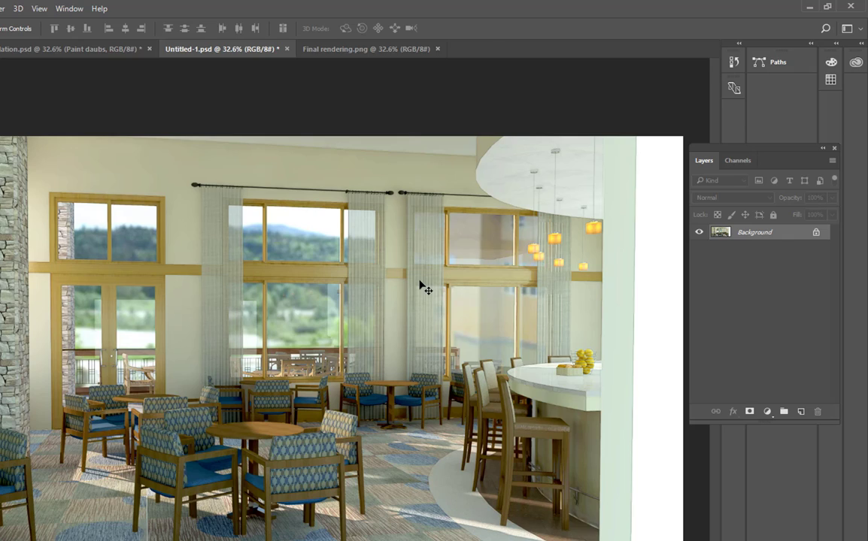
# Step: Compare the adjusted image with Final rendering.png, and check the fineline layer's blend mode in Compilation.psd before returning to Untitled-1.psd
pyautogui.hotkey('ctrl', 'Tab')
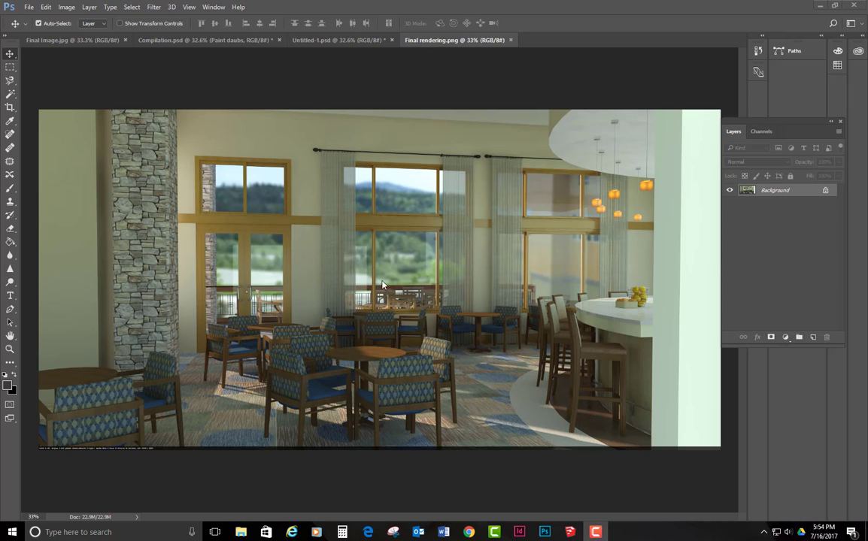
pyautogui.click(307, 40)
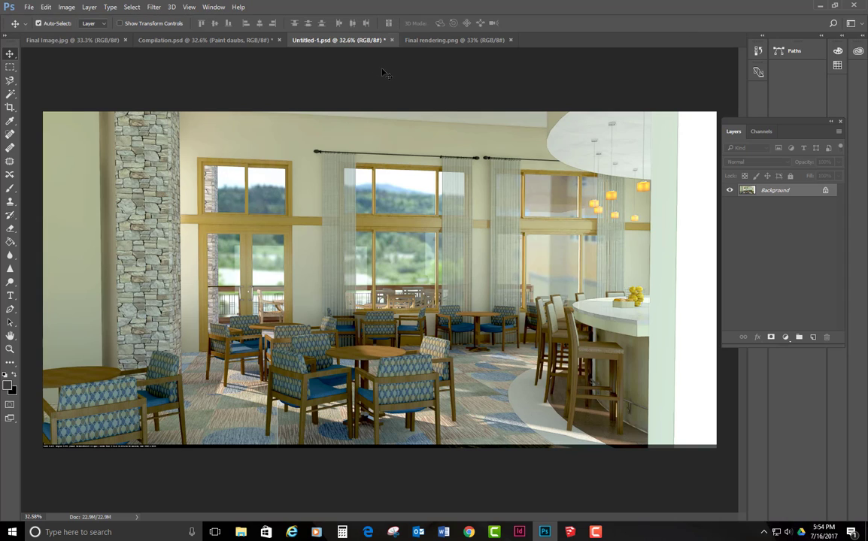
pyautogui.click(219, 40)
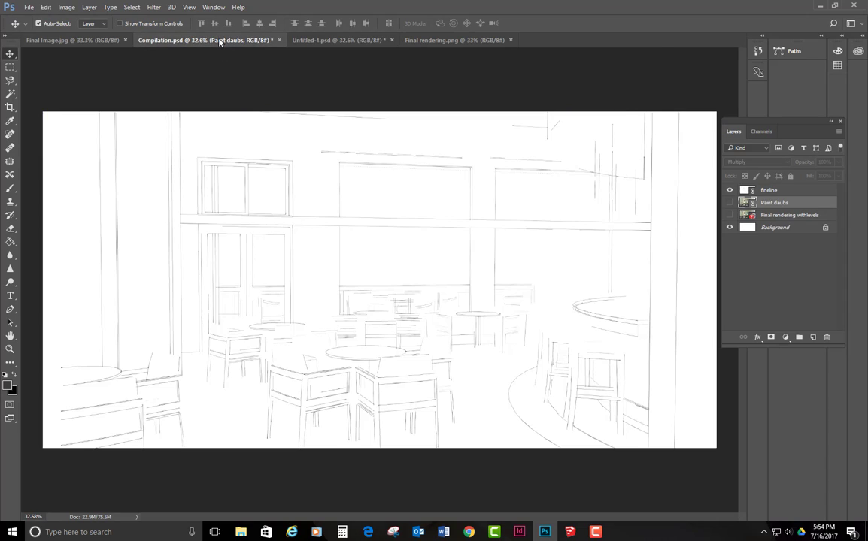
pyautogui.click(766, 194)
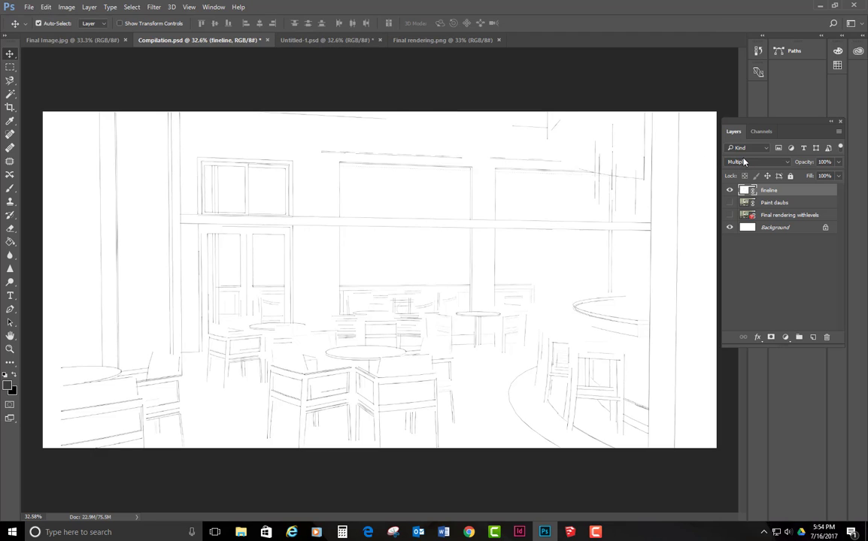
pyautogui.click(324, 41)
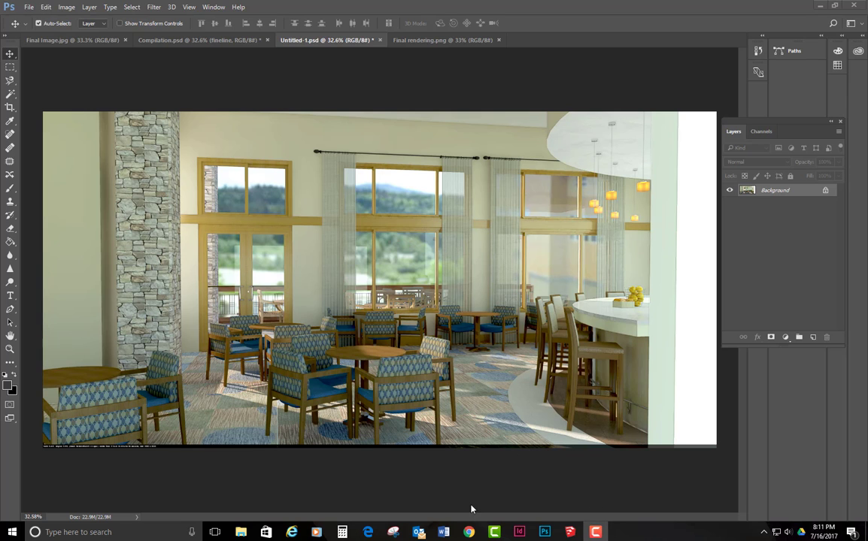
# Step: Switch to Chrome and browse the tutorials on the SketchUp Artists page SketchUp and Photoshop
pyautogui.moveTo(469, 532)
pyautogui.click(452, 470)
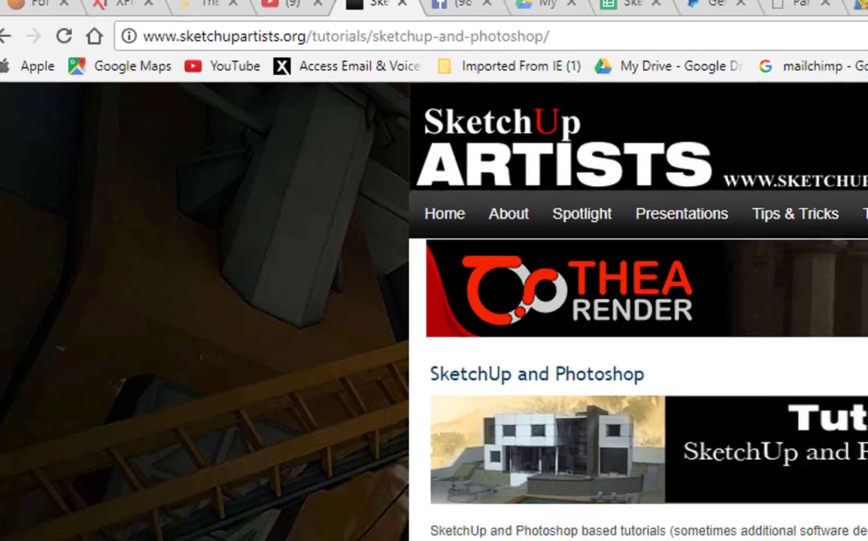
pyautogui.scroll(-1, 399, 300)
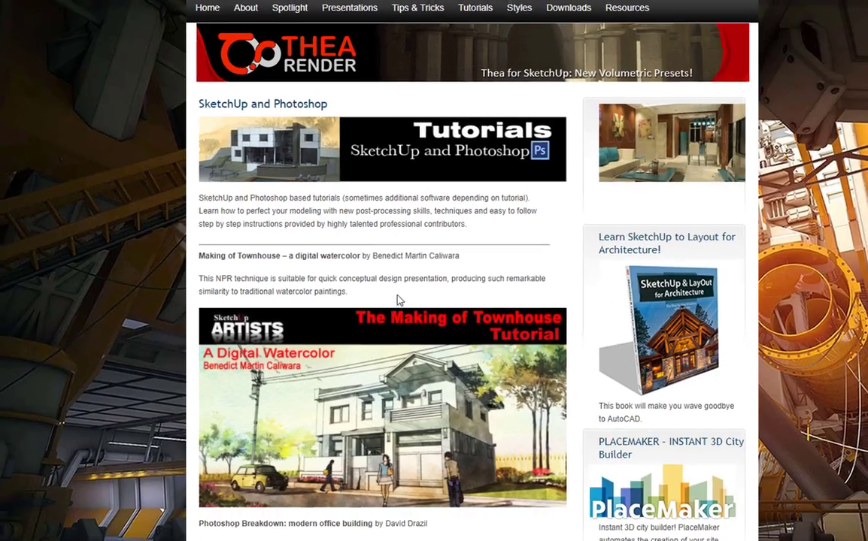
pyautogui.scroll(-3, 383, 275)
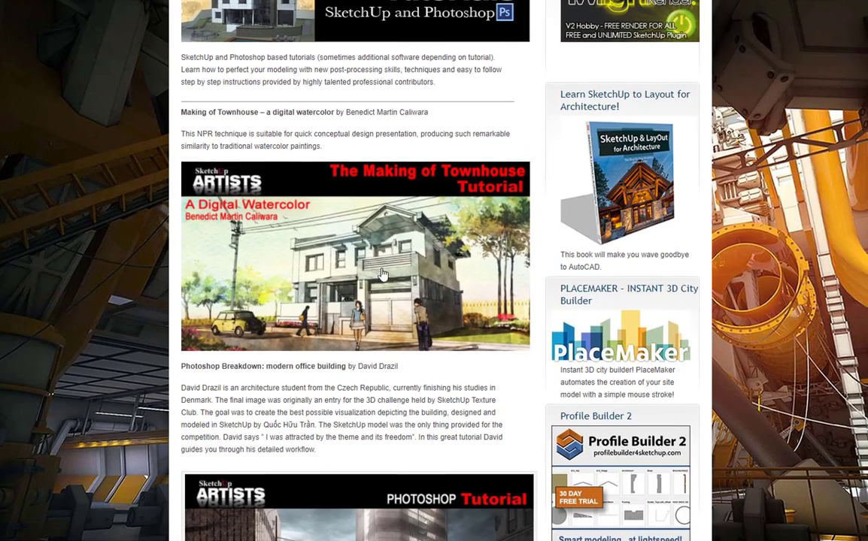
pyautogui.scroll(-5, 385, 259)
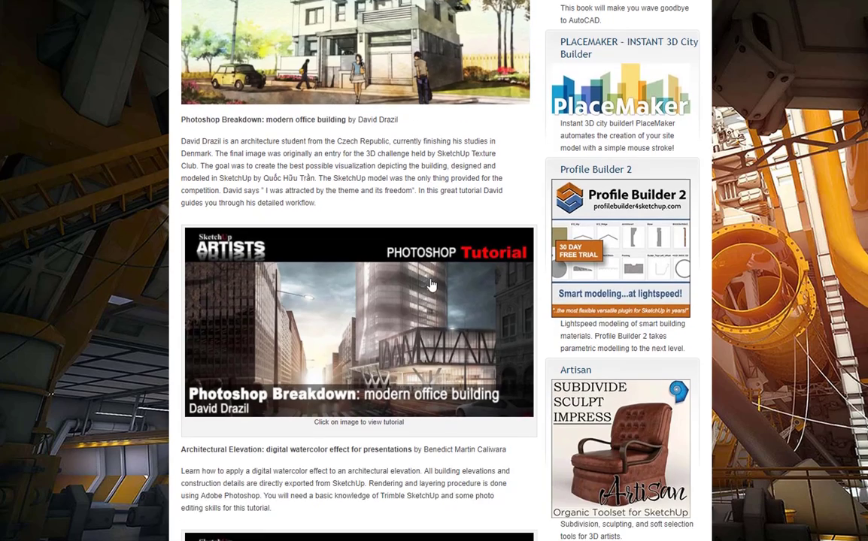
pyautogui.scroll(-6, 432, 285)
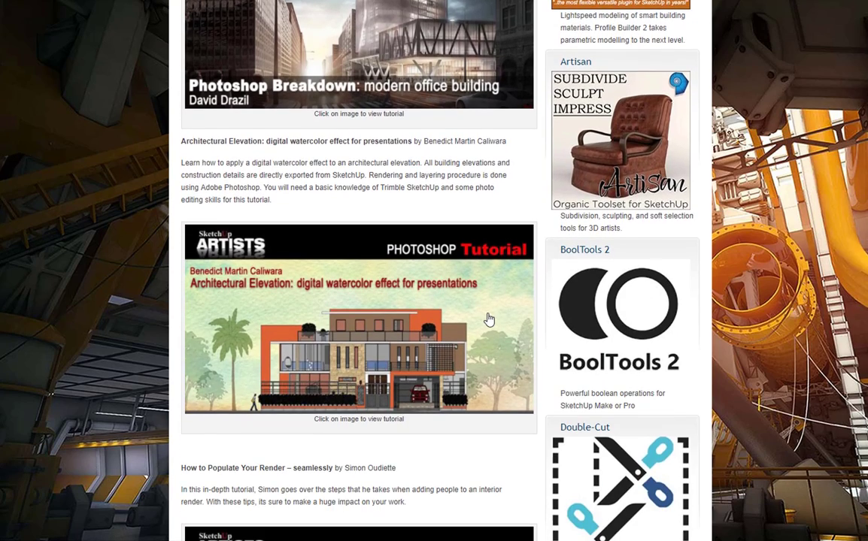
pyautogui.scroll(-5, 489, 320)
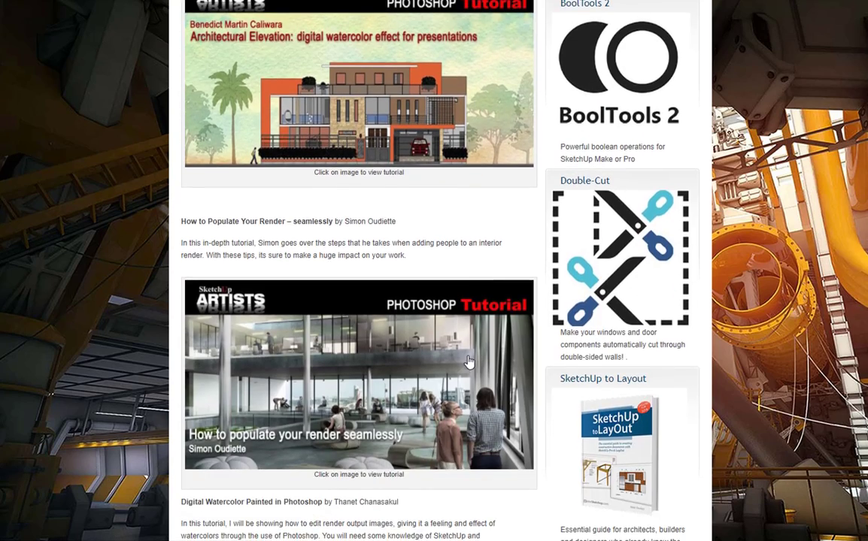
pyautogui.scroll(-6, 468, 363)
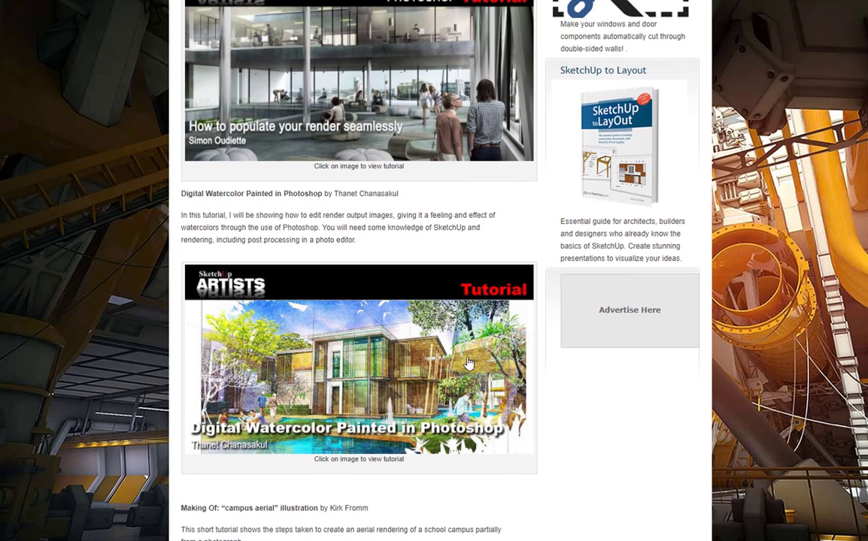
pyautogui.scroll(-8, 406, 385)
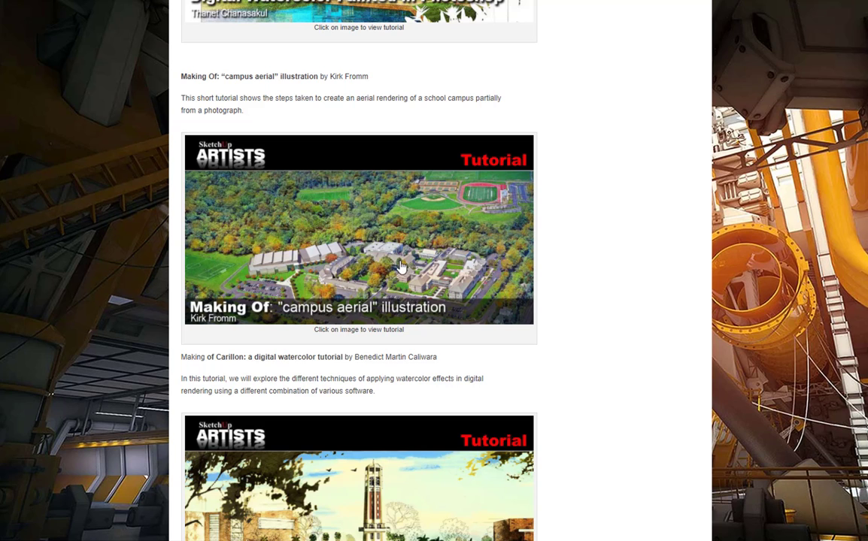
pyautogui.scroll(-10, 475, 290)
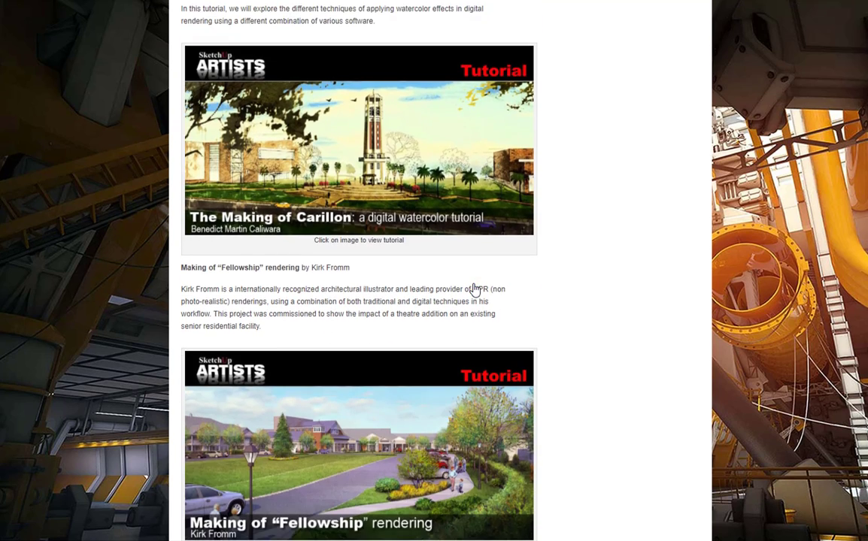
pyautogui.scroll(-9, 505, 306)
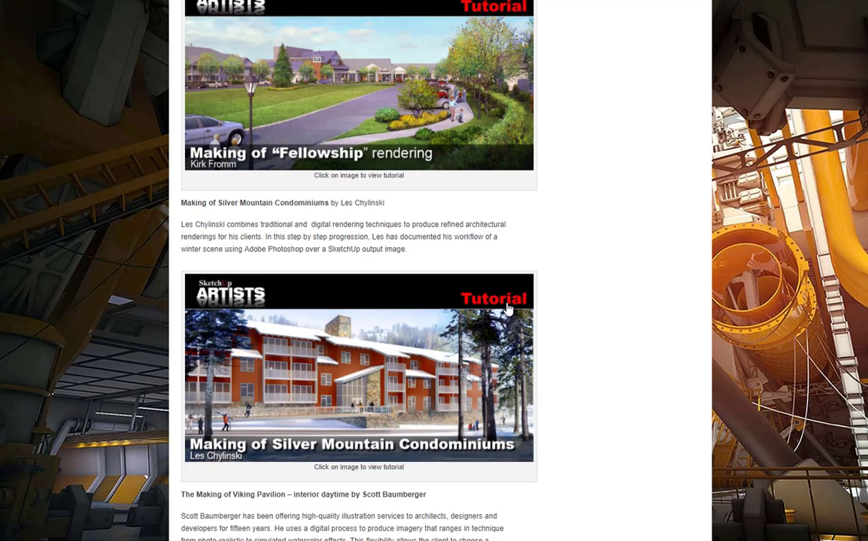
pyautogui.scroll(-7, 501, 306)
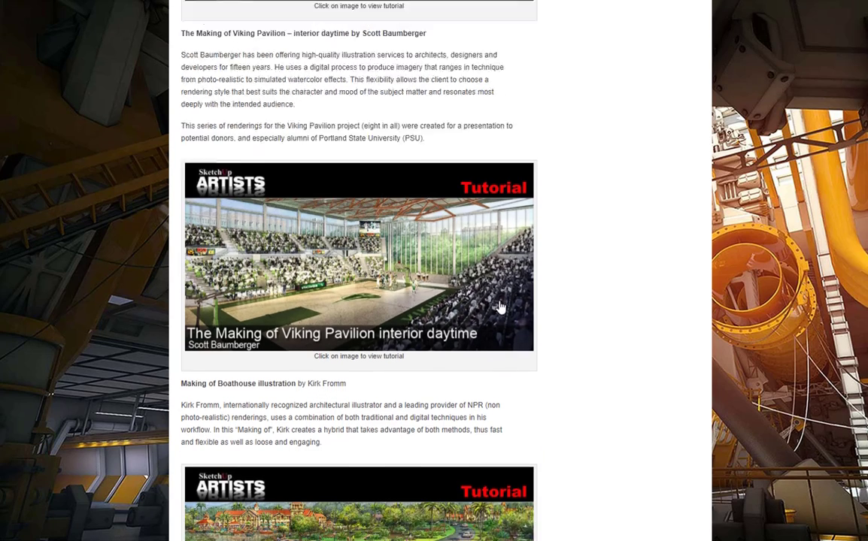
pyautogui.scroll(-7, 466, 310)
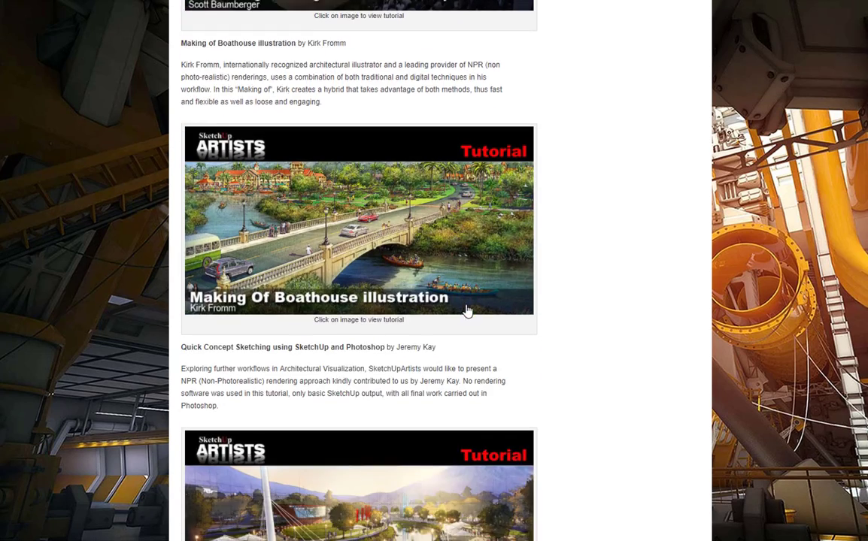
pyautogui.scroll(-2, 470, 308)
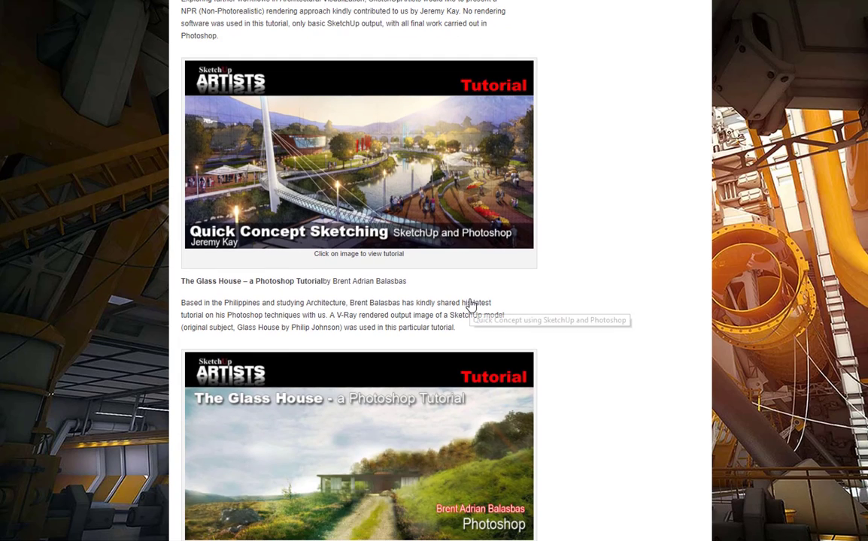
pyautogui.scroll(-2, 552, 279)
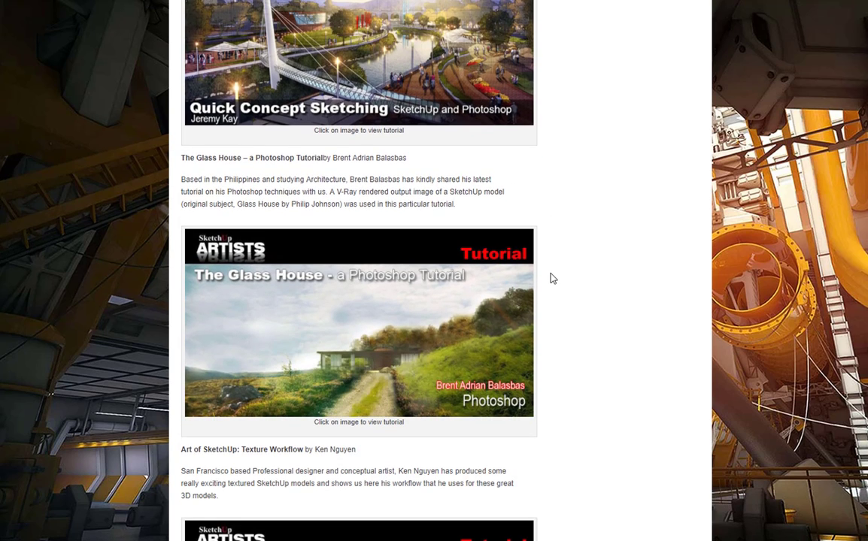